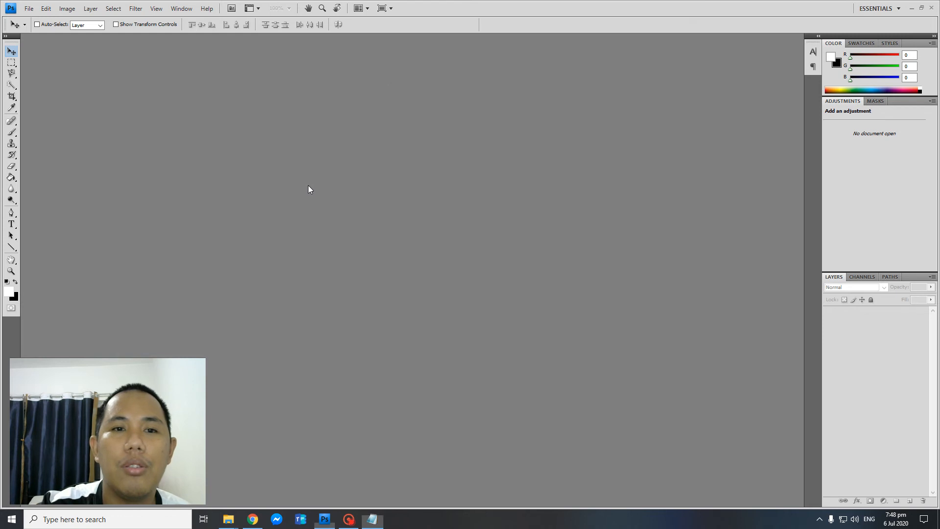
Open the images activity1 photoshop.jpg and BANNER2.jpg together from the Pictures folder.
double_click(310, 189)
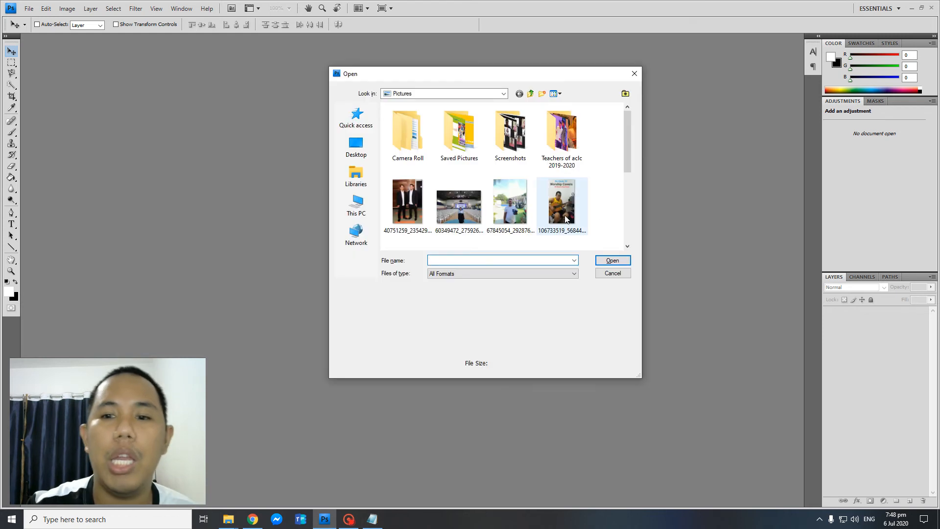
scroll(592, 210, down, 2)
click(478, 185)
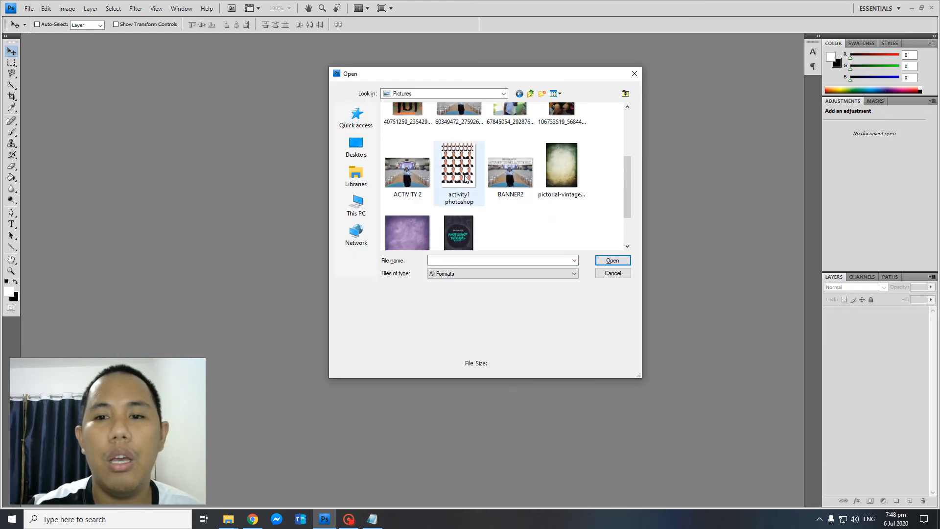
ctrl+click(509, 177)
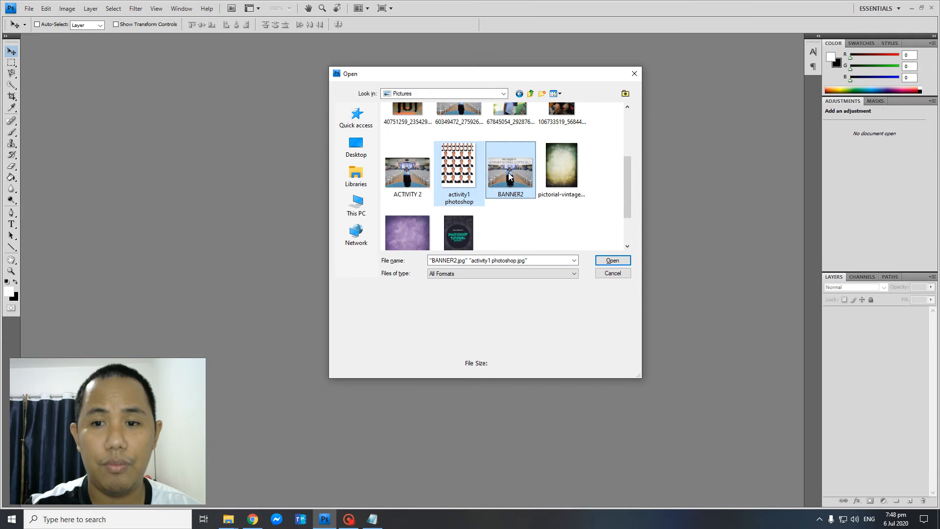
double_click(509, 177)
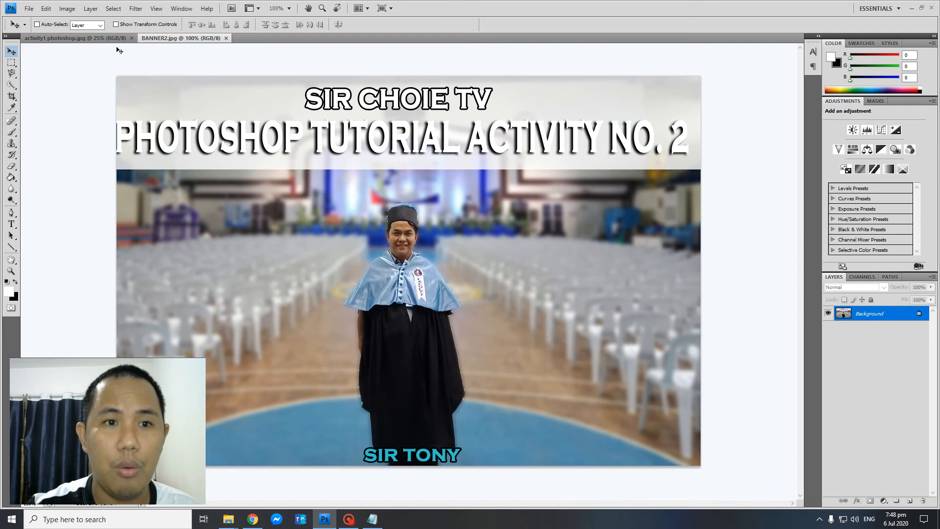
Review the activity 1 photo sheet and the activity 2 banner, and close both documents.
click(99, 39)
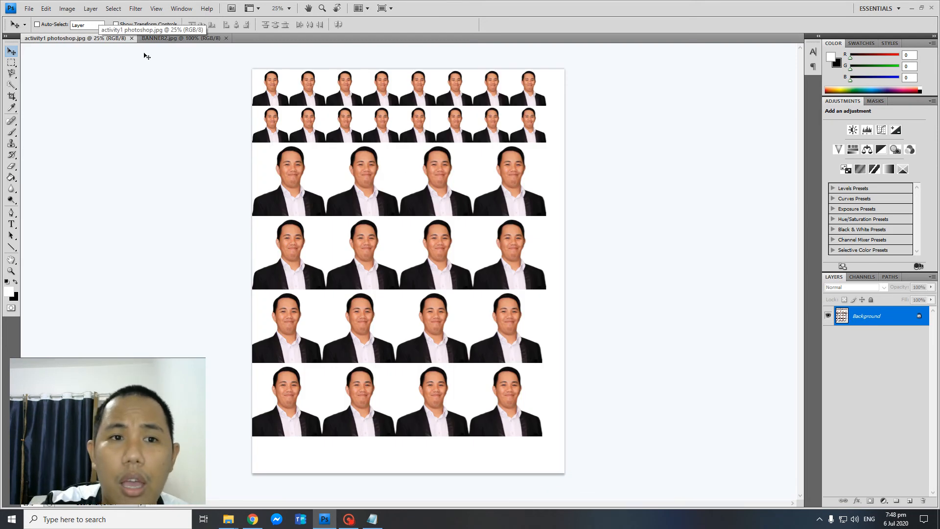
click(131, 39)
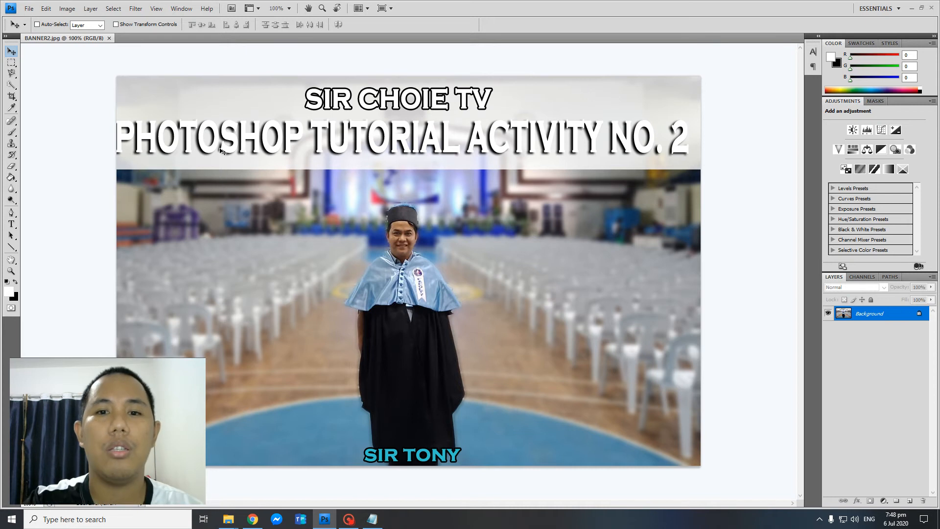
key(ctrl+w)
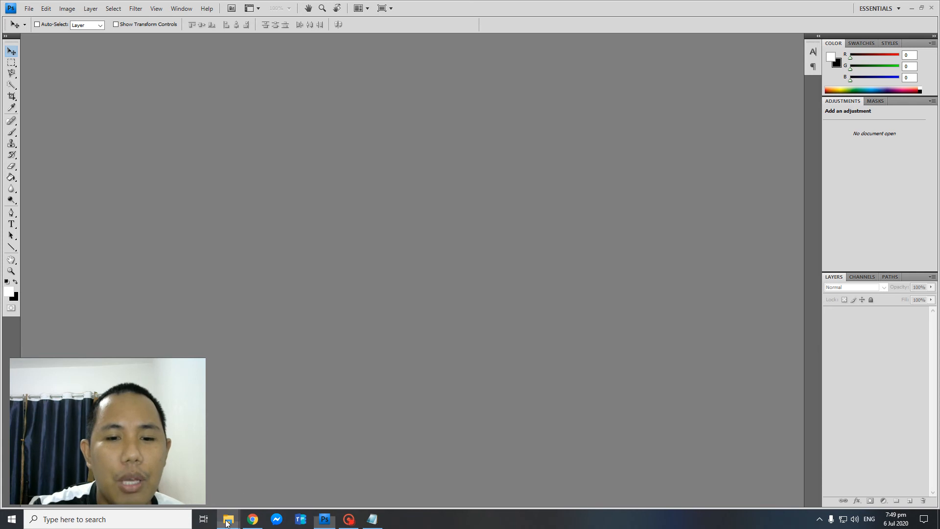
Switch to File Explorer and examine the vintage and purple backgrounds and the photo of two men in suits in Pictures.
mouse_move(228, 518)
click(215, 472)
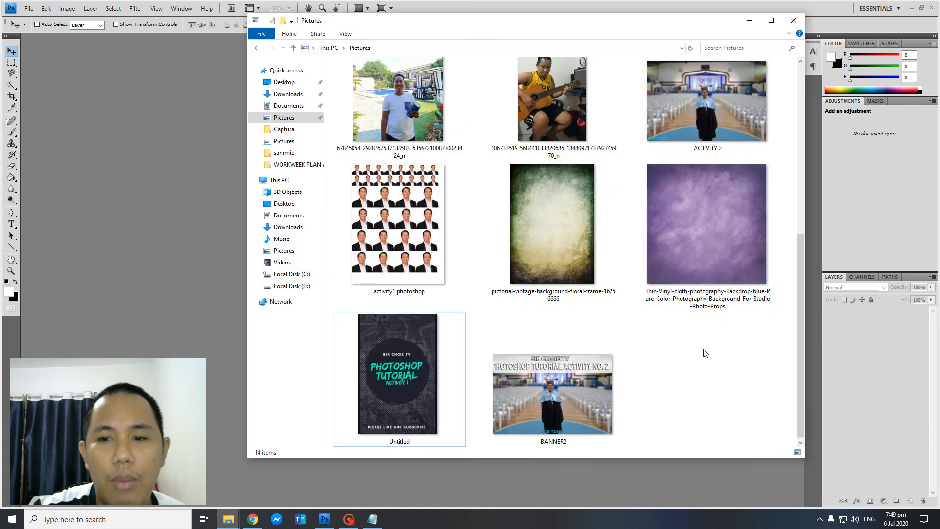
click(578, 252)
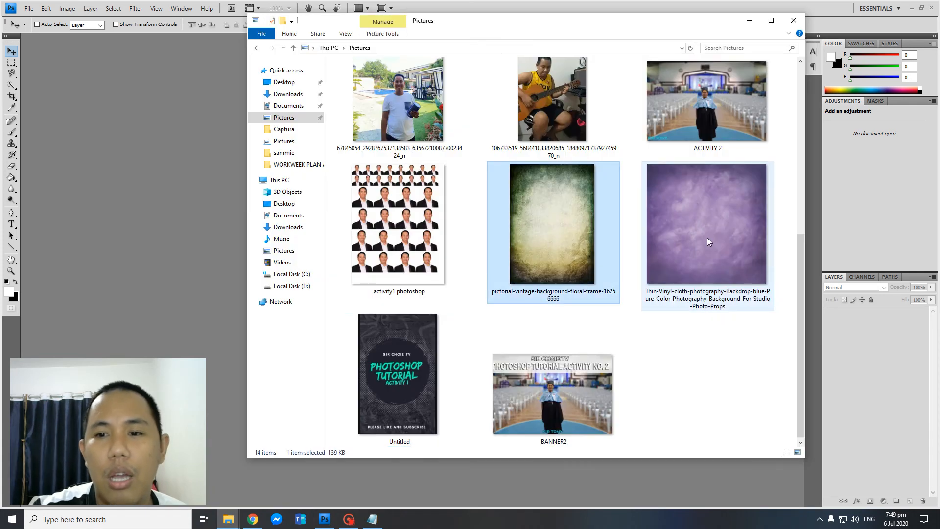
click(715, 237)
click(578, 246)
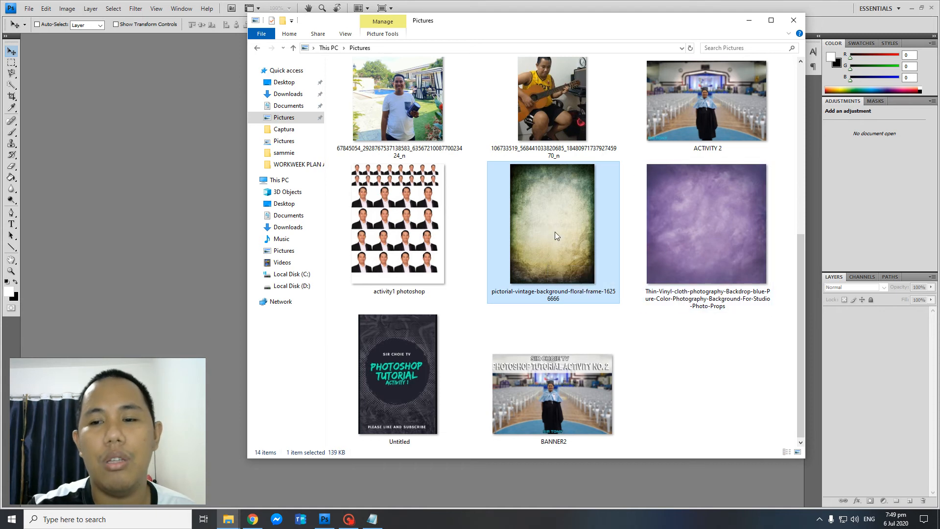
click(680, 240)
click(590, 240)
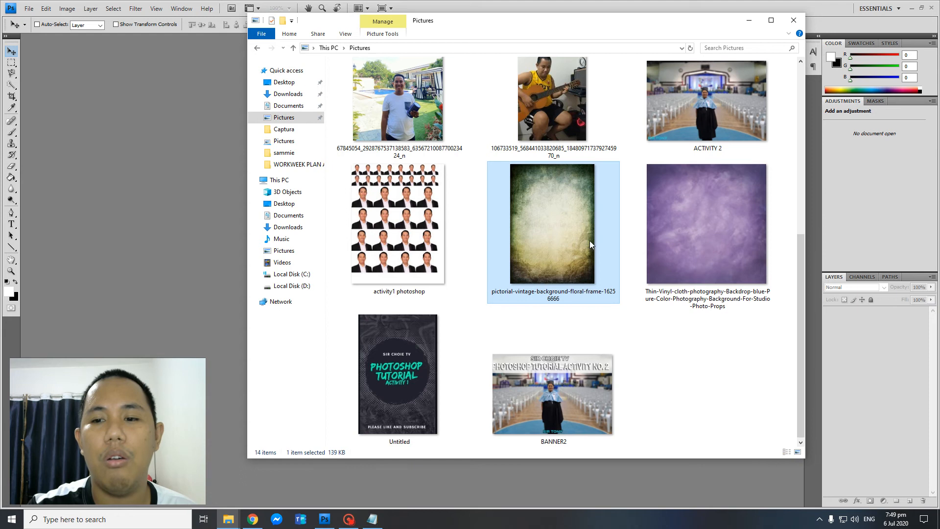
click(725, 243)
scroll(597, 246, up, 5)
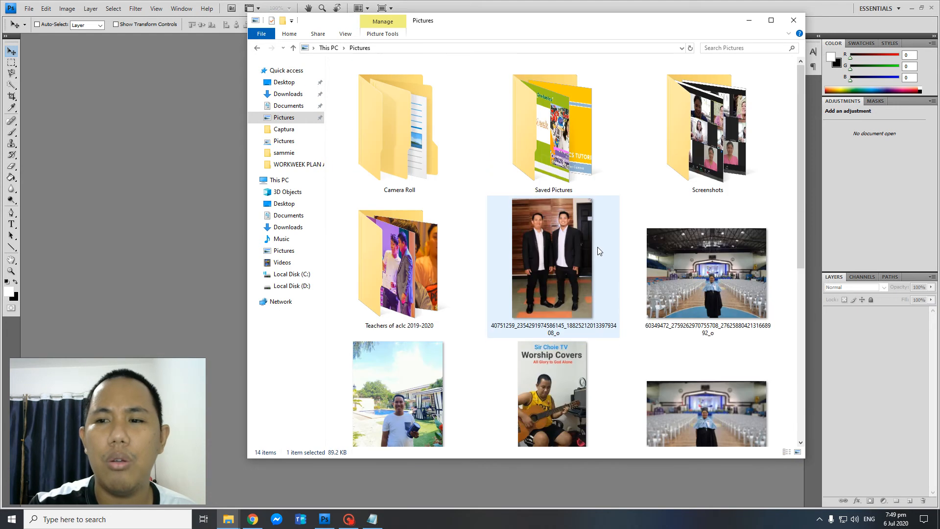
click(554, 250)
scroll(567, 300, down, 1)
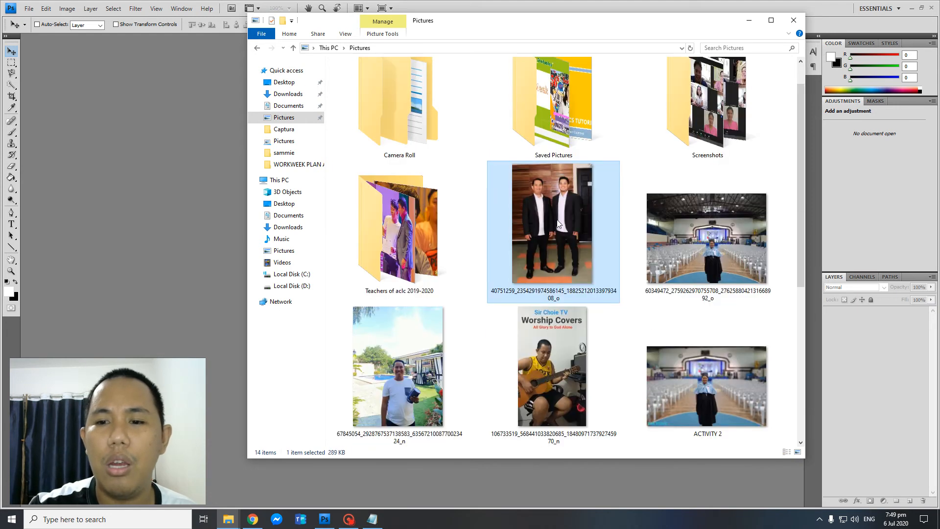
scroll(556, 248, down, 5)
scroll(558, 243, up, 3)
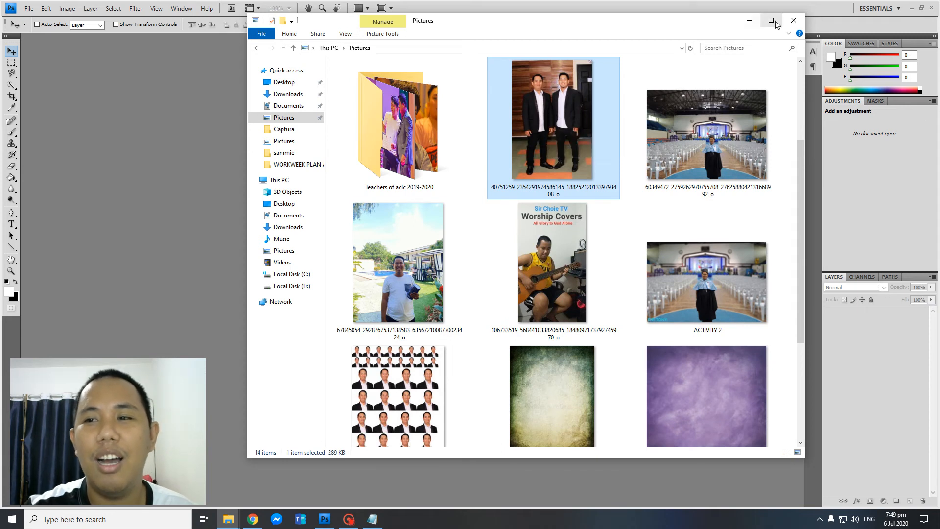
click(748, 20)
Open the photo of the two men in suits and the pictorial-vintage-background image from the Pictures folder in Photoshop.
click(29, 9)
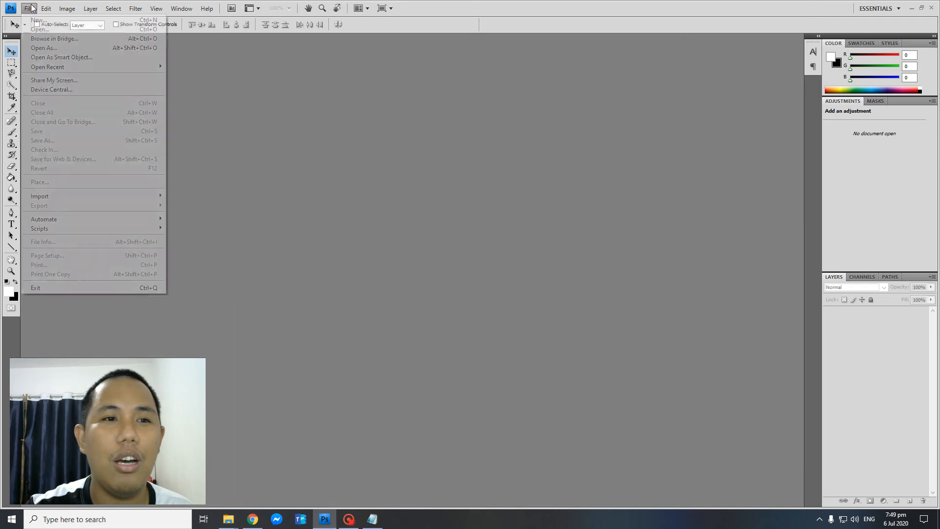
click(34, 26)
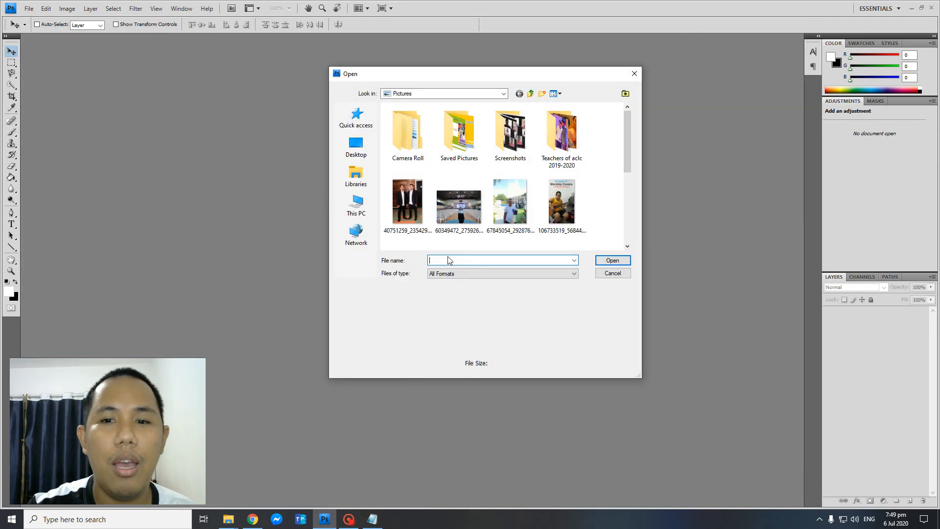
double_click(411, 200)
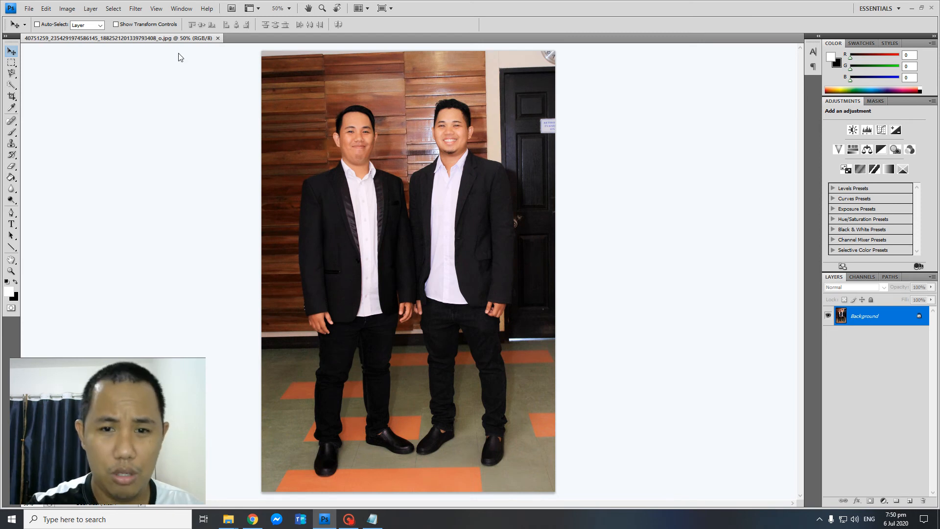
key(ctrl+o)
scroll(608, 208, down, 5)
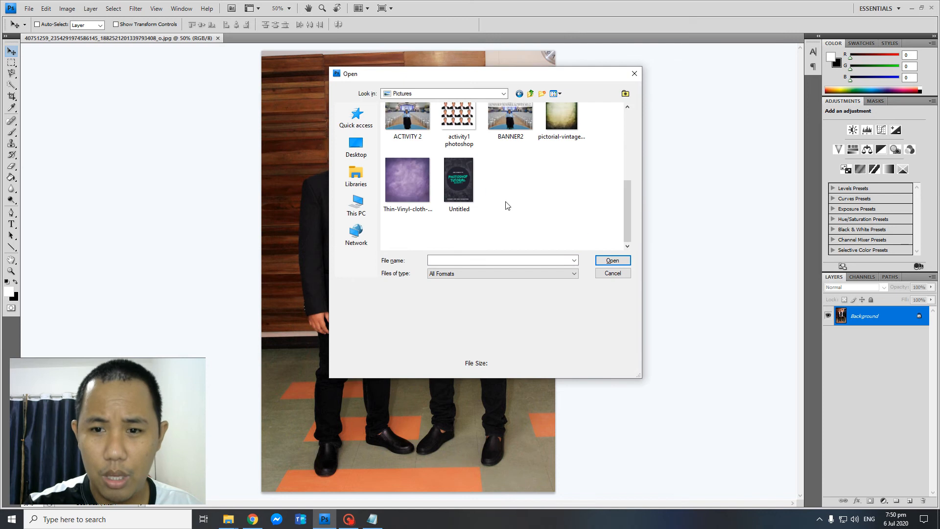
scroll(545, 195, up, 2)
double_click(571, 205)
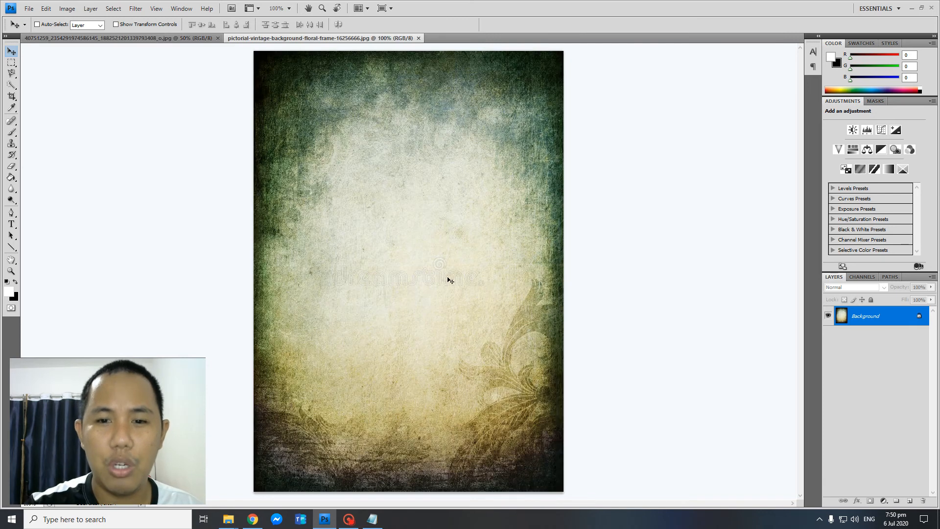
In the two-men photo, start a Magnetic Lasso outline of the left man, tracing his outer leg, arm, shoulder and head.
click(189, 39)
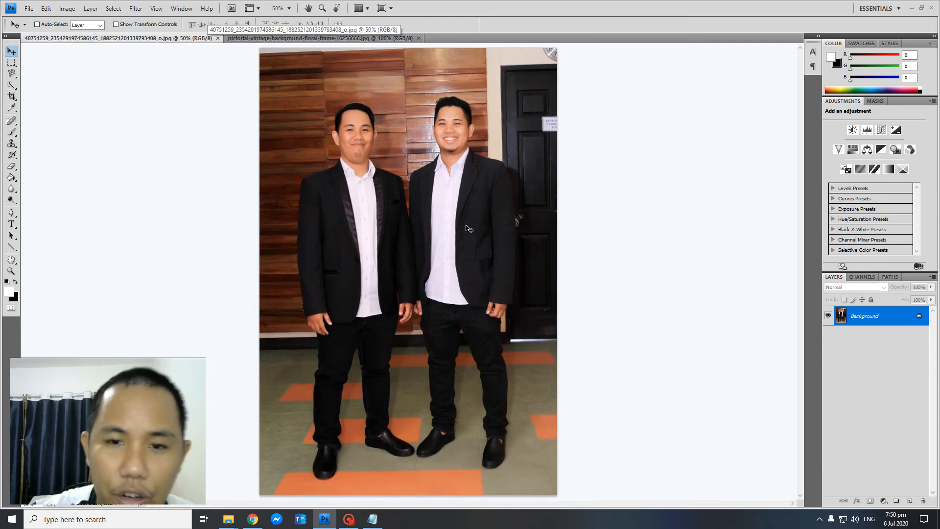
key(ctrl+plus)
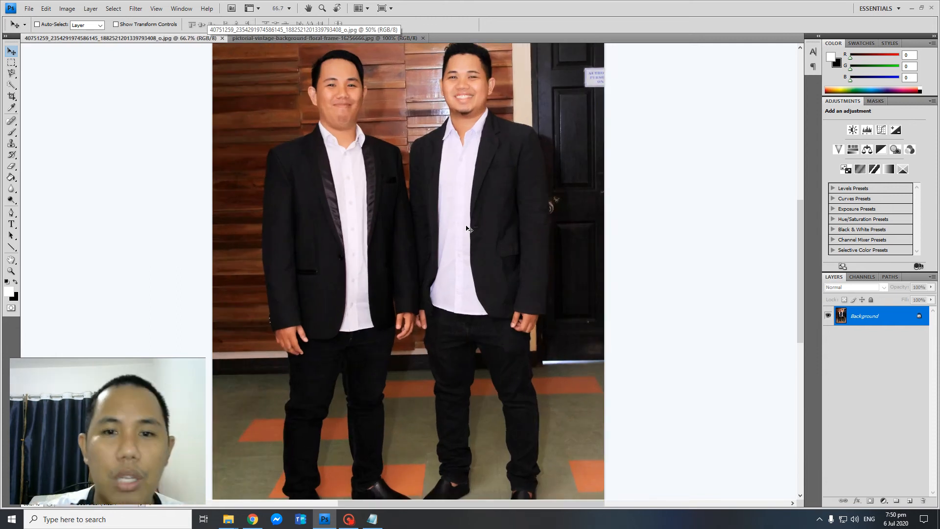
click(11, 74)
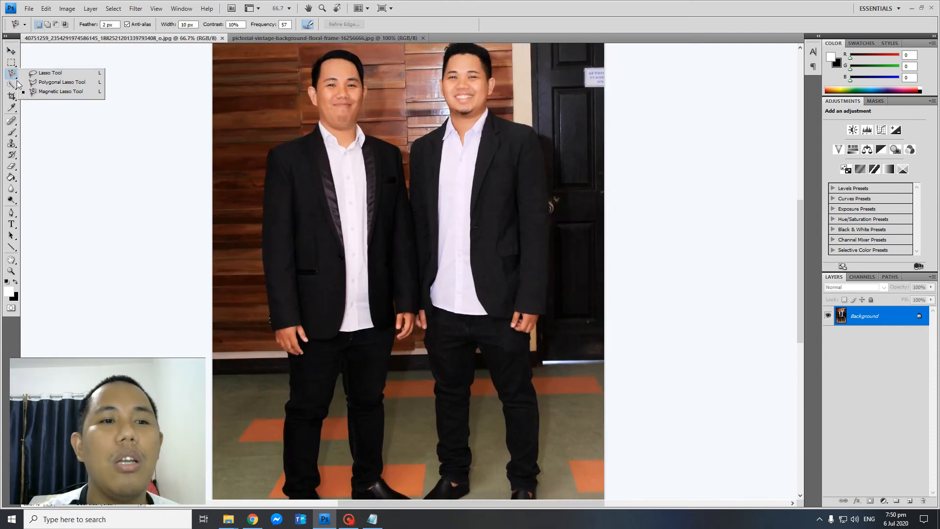
click(42, 94)
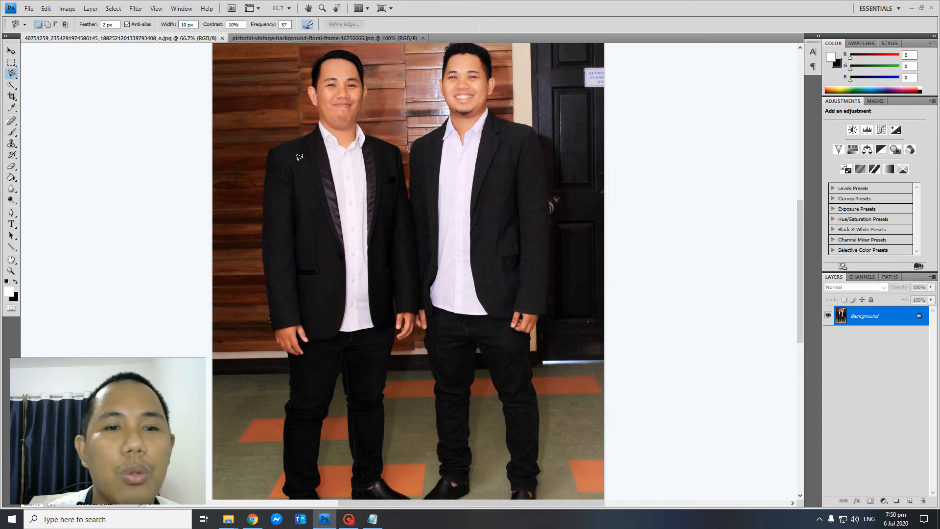
scroll(352, 343, down, 3)
scroll(352, 343, down, 2)
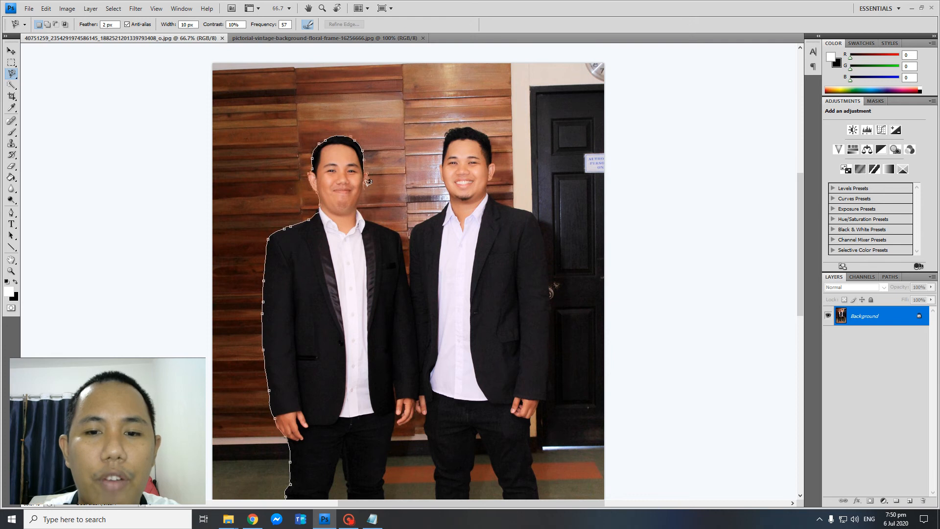
Continue the Magnetic Lasso outline along the left man's face, collar, inner shoulder and sleeve down to his hand.
key(ctrl+plus)
key(ctrl+plus)
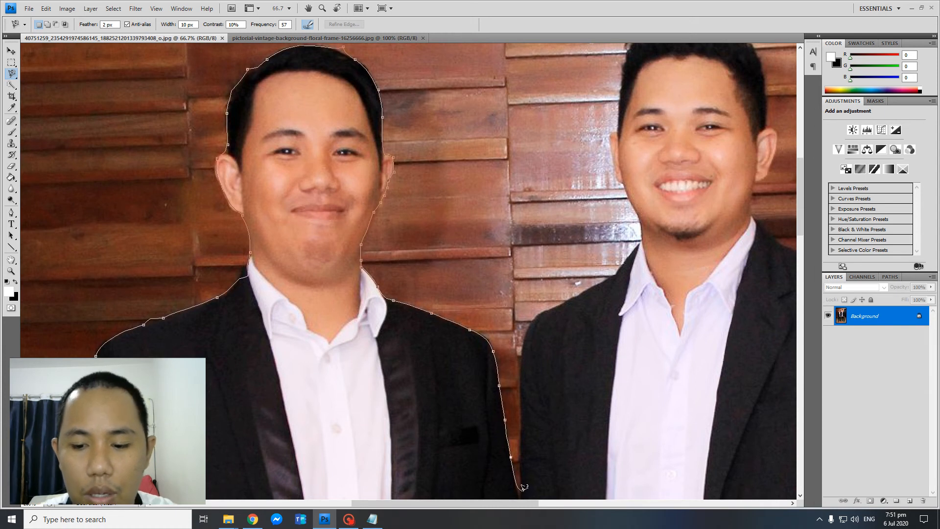
scroll(523, 488, down, 2)
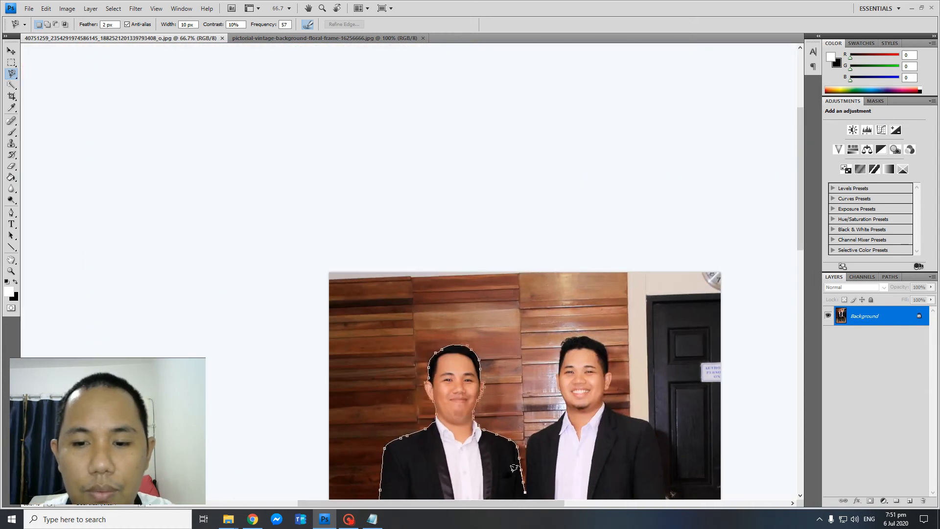
scroll(519, 472, down, 5)
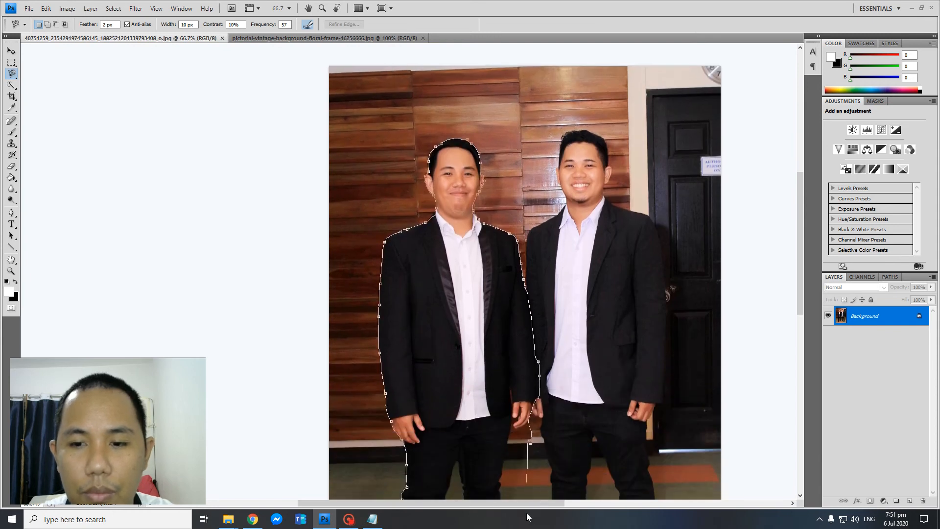
scroll(535, 437, up, 1)
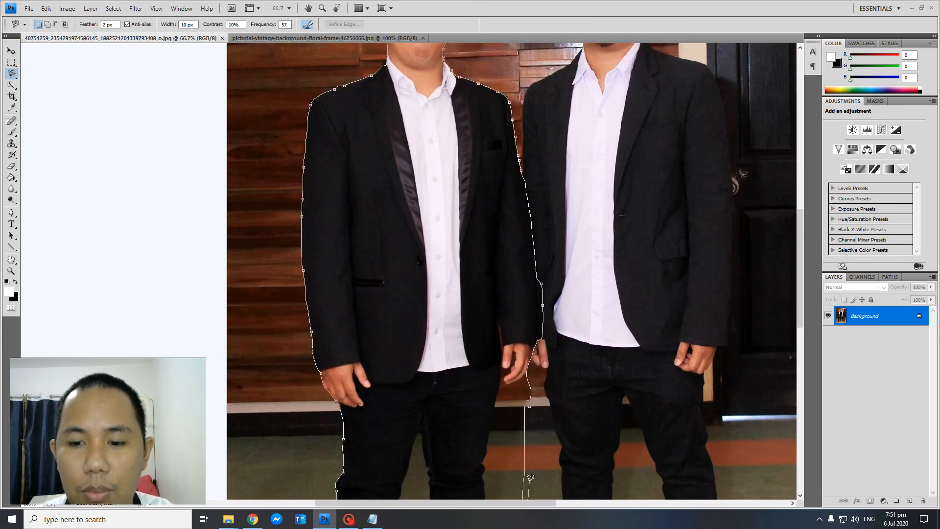
Remove the stray anchor points beside the left man's hand, trace his fingers, legs and shoes, and close the selection.
key(Delete)
key(Delete)
key(Delete)
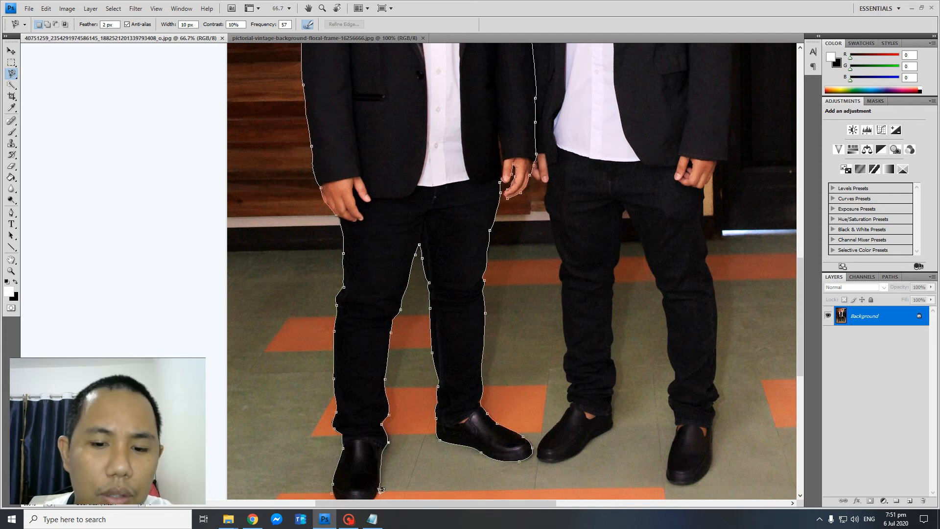
scroll(380, 488, down, 2)
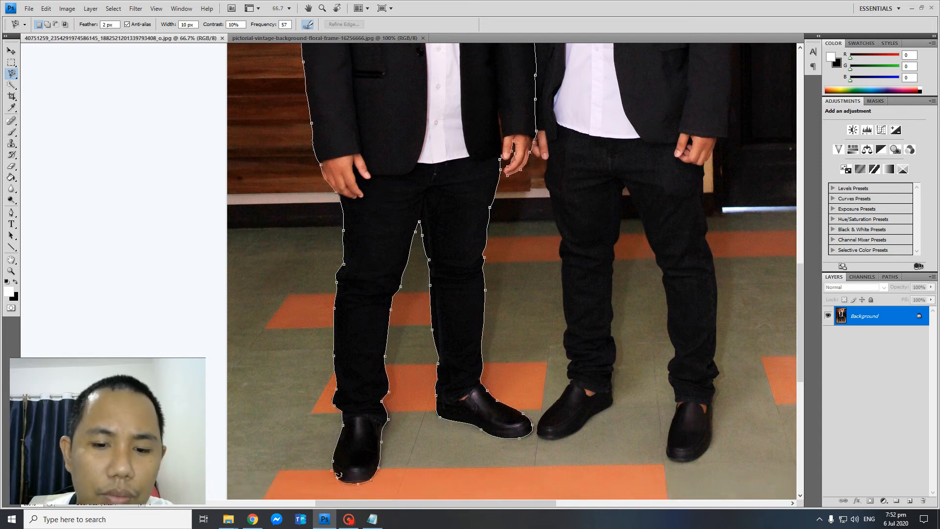
double_click(332, 469)
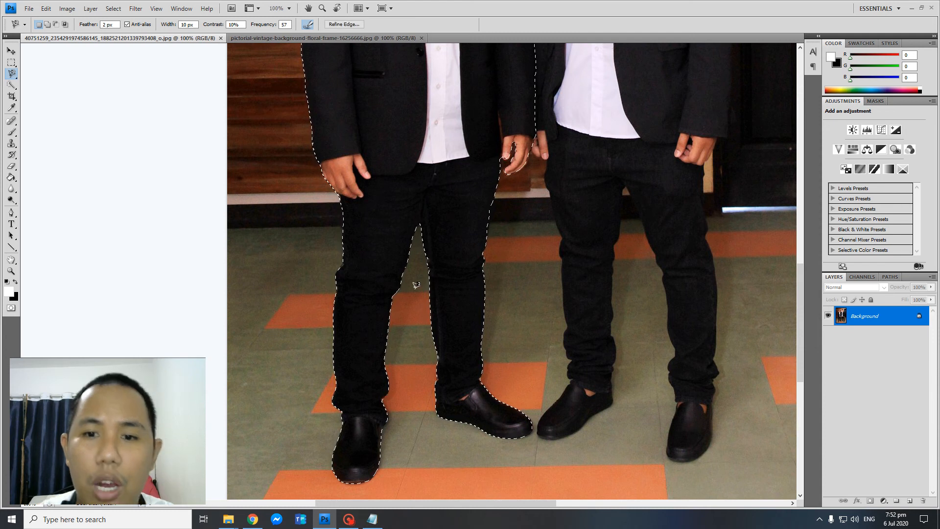
Refine the man's selection edge over a white preview, with radius 4.0 px, contrast 29%, smooth 20 and feather 4.0 px.
key(ctrl+minus)
key(ctrl+minus)
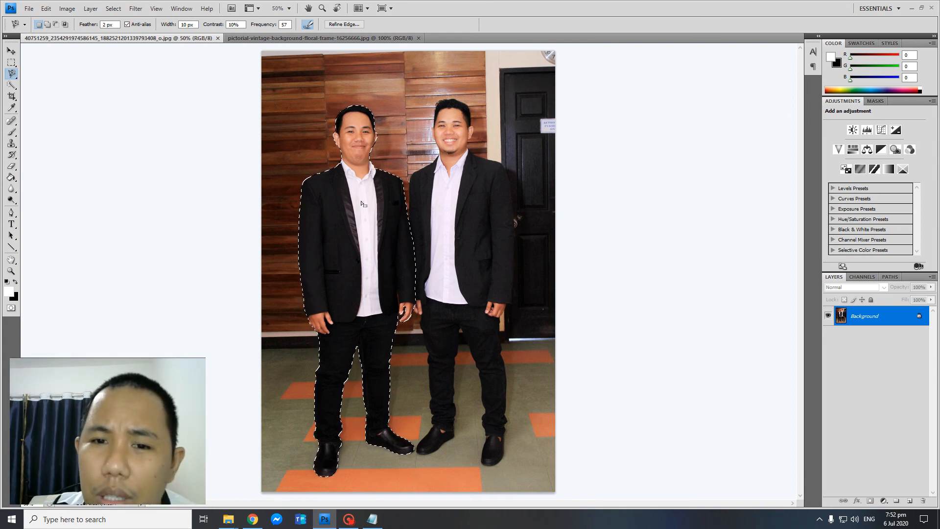
click(341, 26)
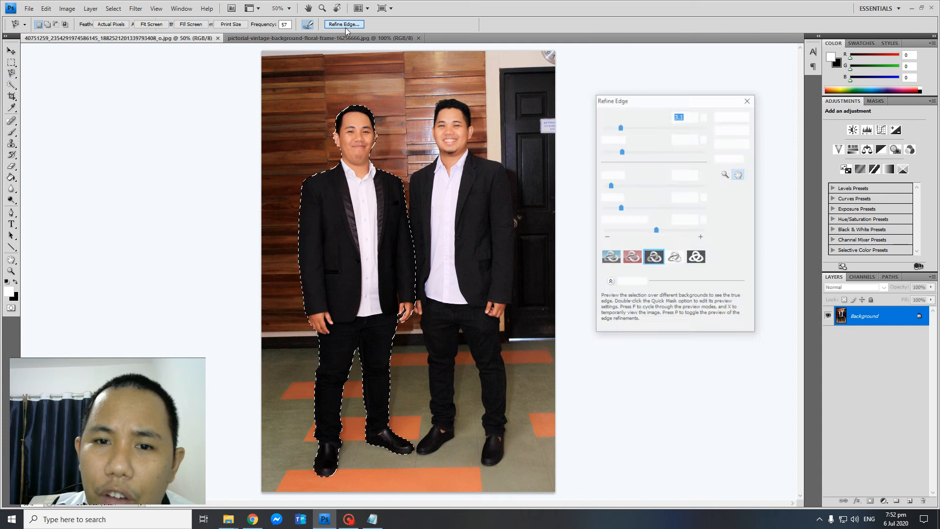
click(675, 258)
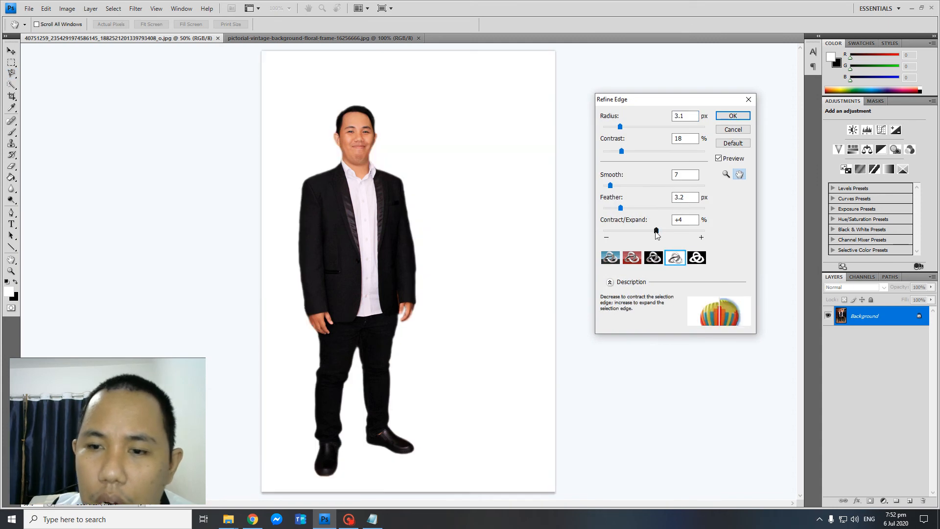
drag(622, 128, 632, 152)
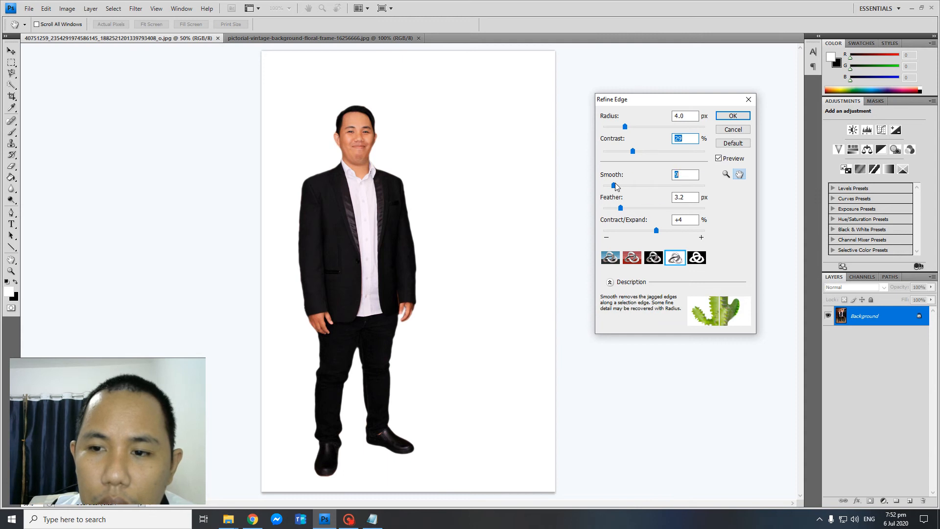
drag(610, 186, 628, 210)
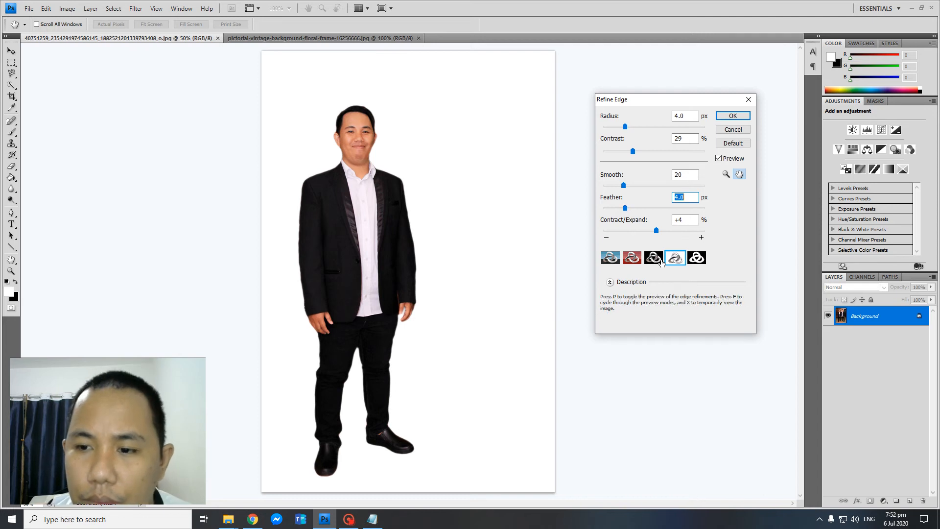
Compare the Quick Mask and white previews, set Contract/Expand to +14%, and apply the edge refinement.
click(634, 260)
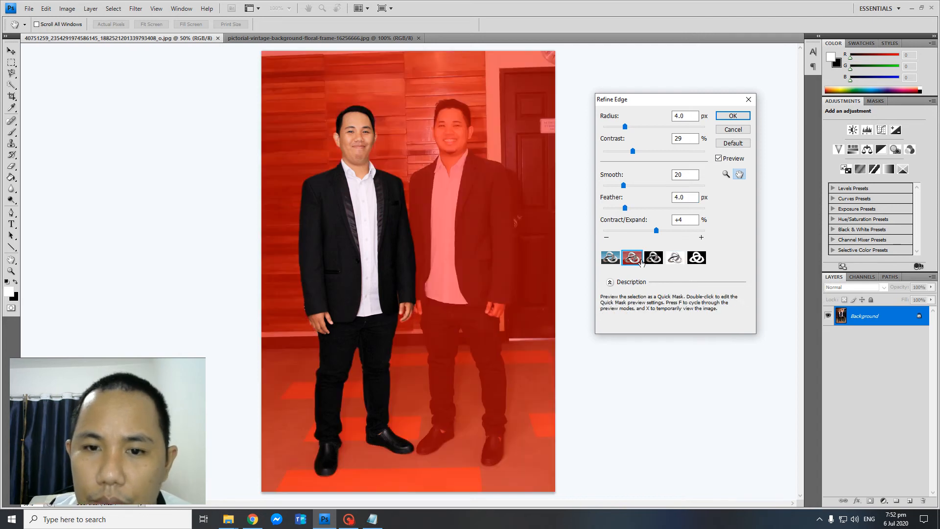
click(675, 258)
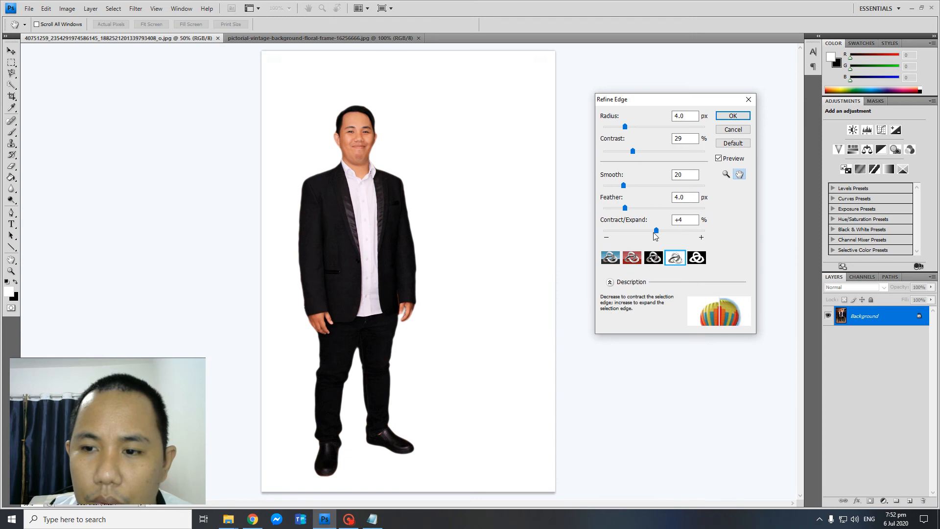
mouse_move(655, 231)
mouse_down()
mouse_move(668, 231)
mouse_move(660, 231)
mouse_up()
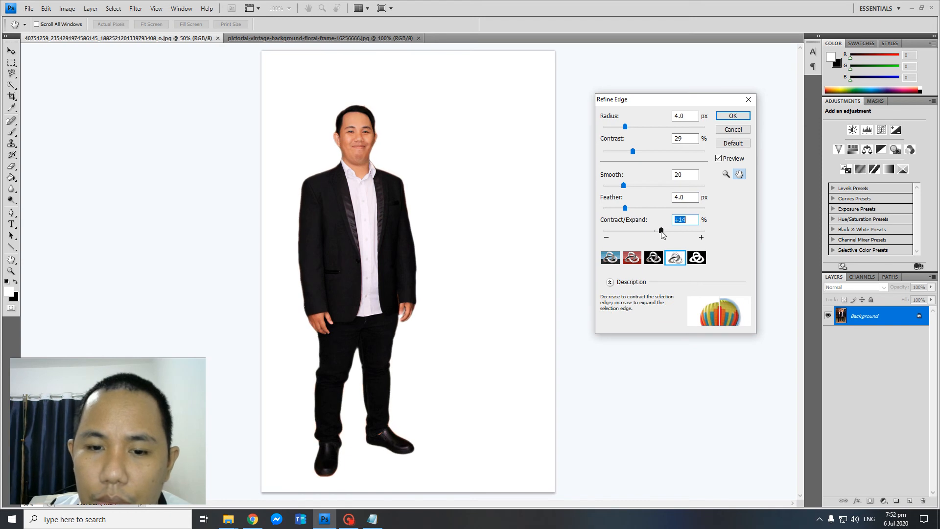
click(733, 116)
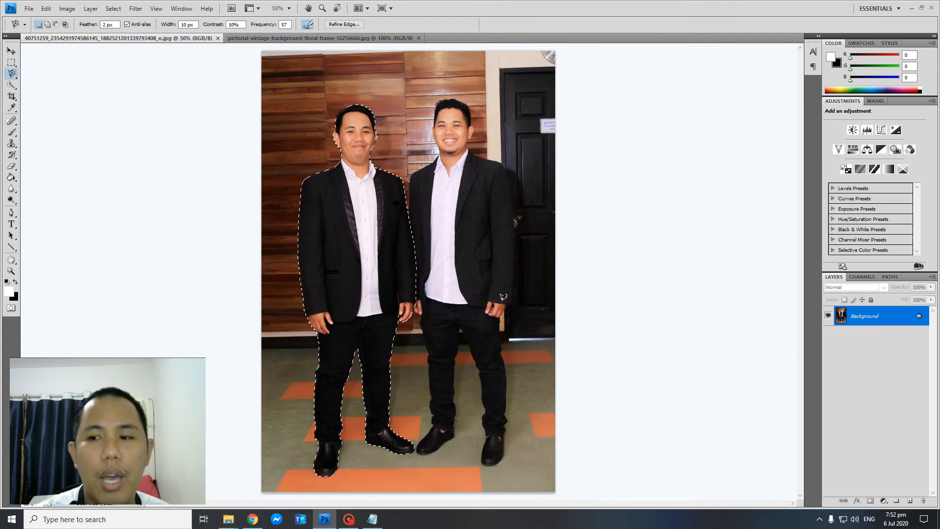
Copy the selected man to a new layer and hide the Background layer to isolate the cutout.
right_click(372, 234)
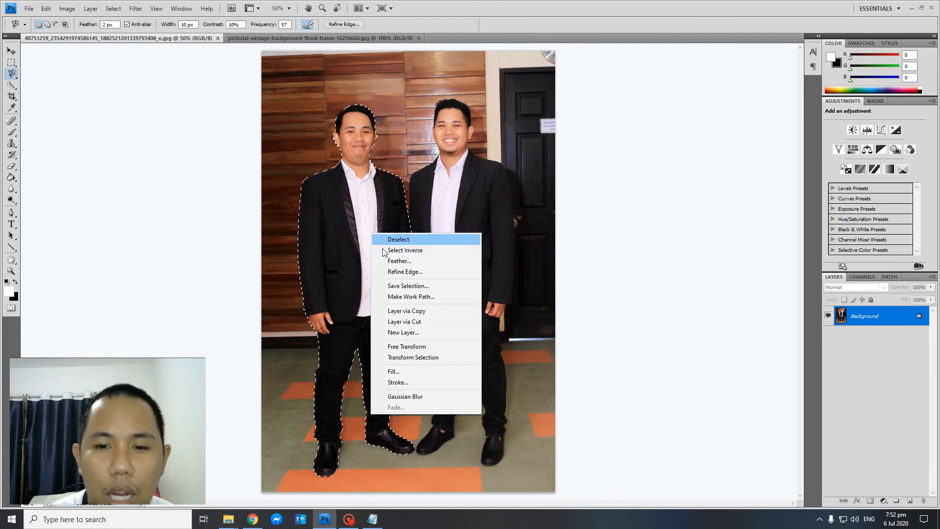
click(395, 310)
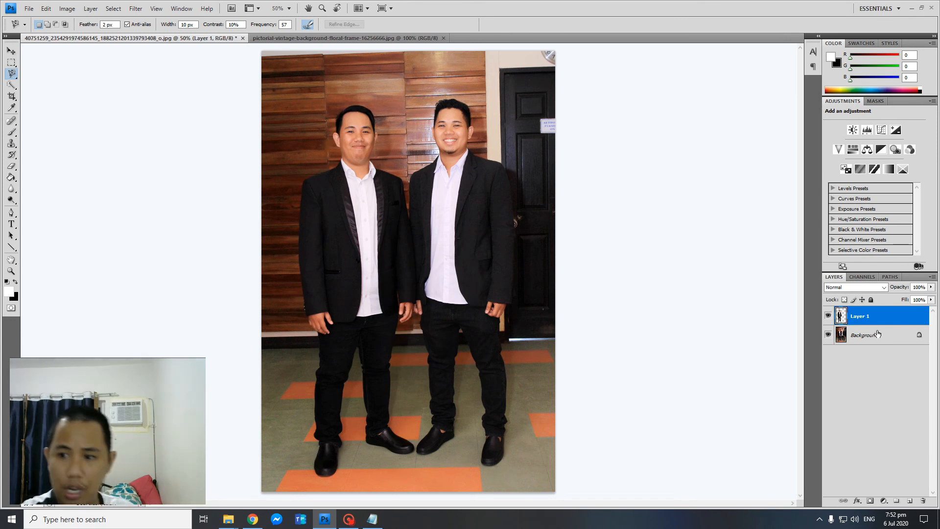
click(830, 336)
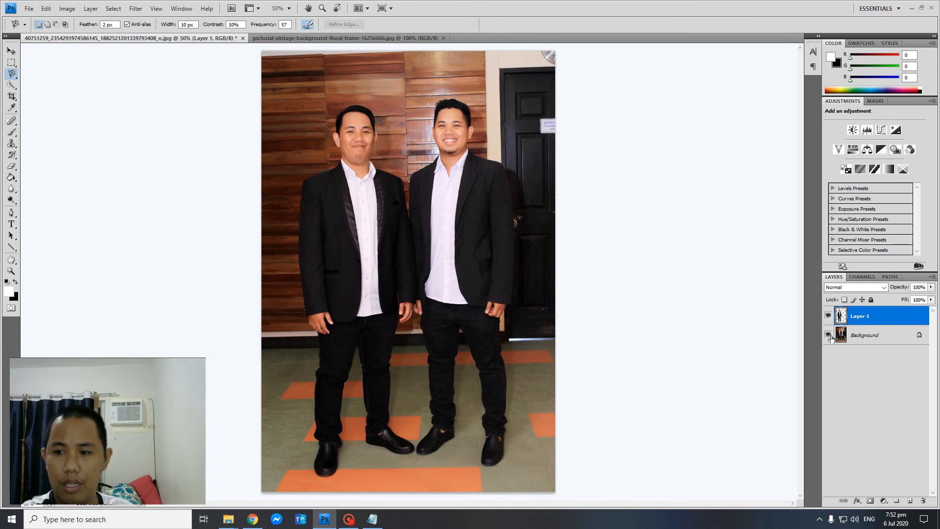
click(830, 336)
click(831, 337)
click(832, 338)
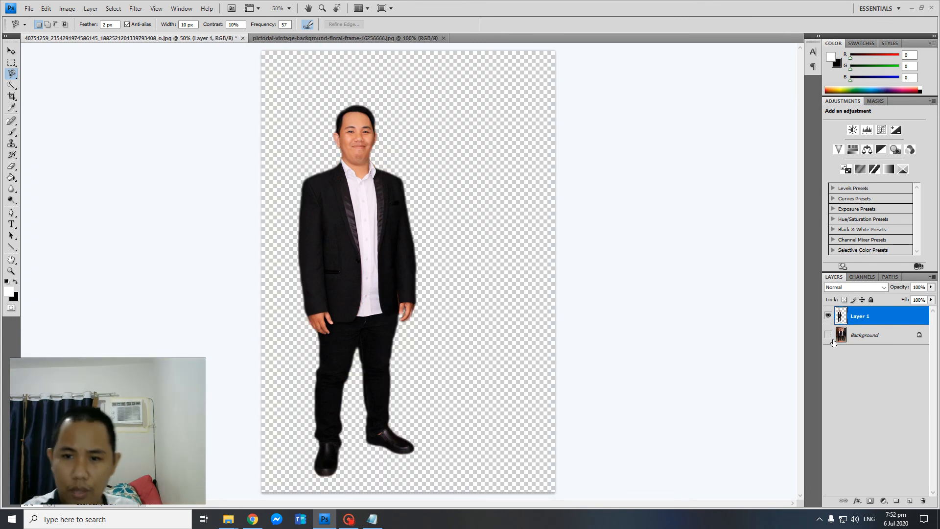
click(828, 337)
click(830, 337)
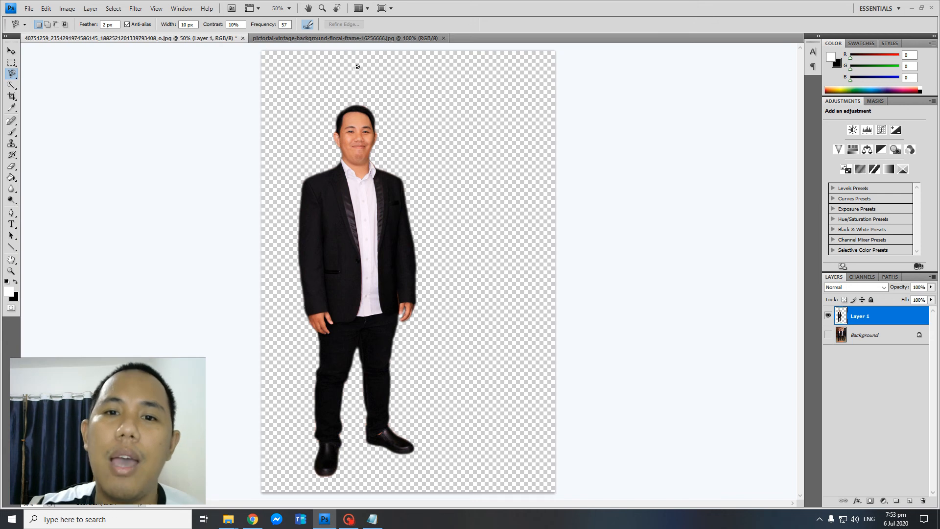
click(360, 39)
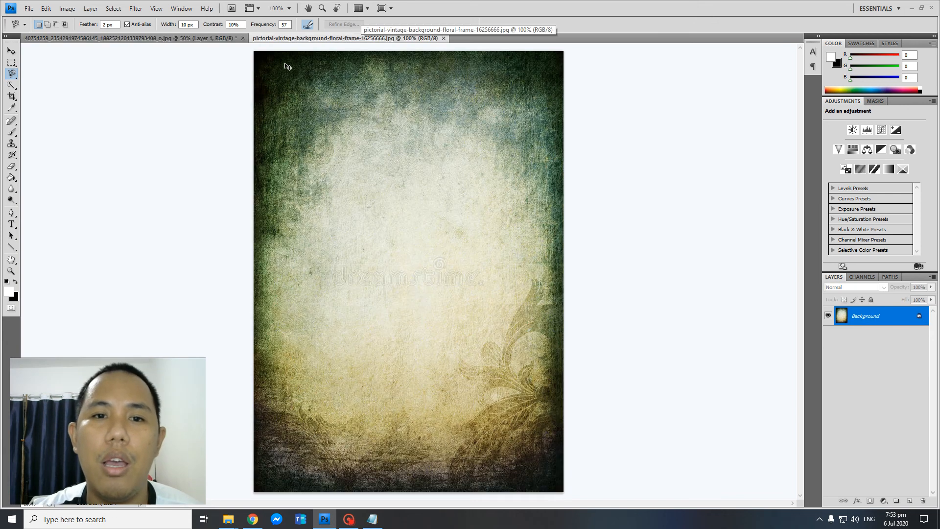
key(ctrl+Tab)
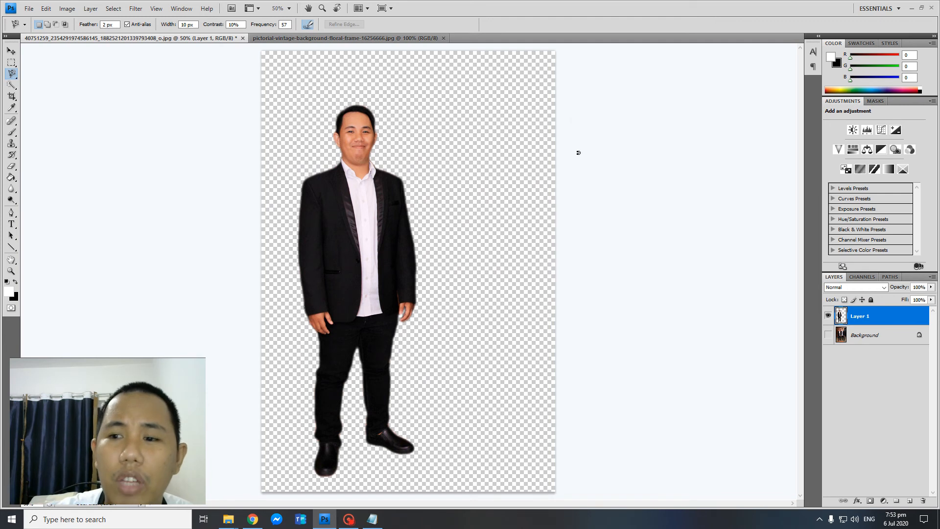
right_click(871, 323)
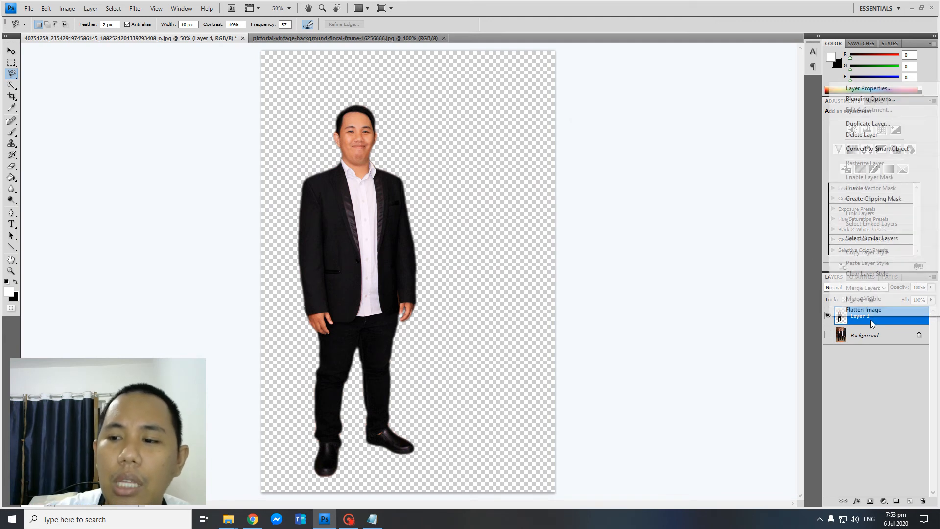
click(878, 373)
right_click(327, 214)
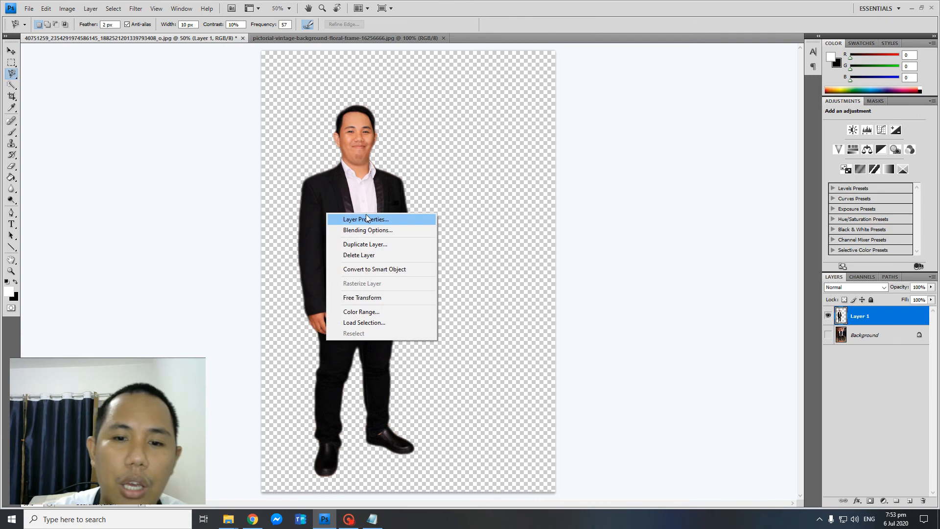
click(860, 289)
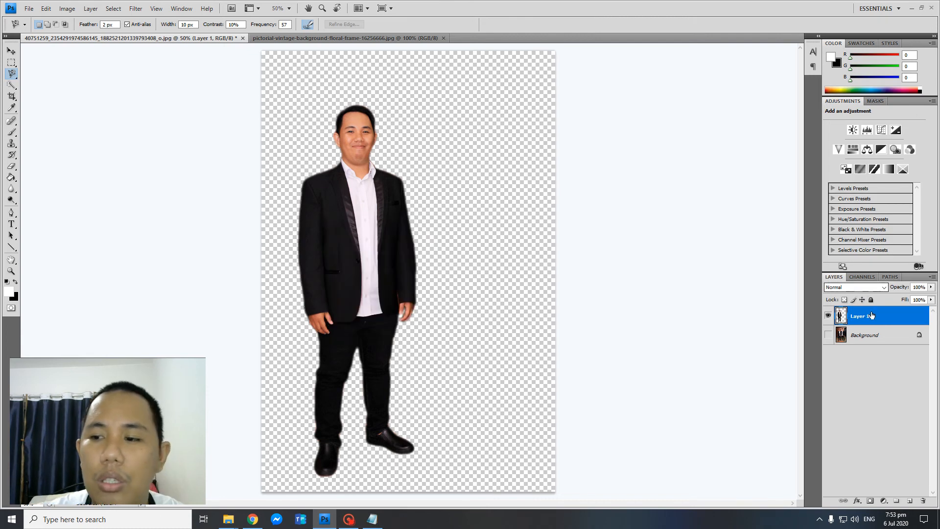
Duplicate the cutout layer into pictorial-vintage-background-floral-frame-16256666.jpg as Layer 1 and switch to that document.
right_click(869, 318)
click(866, 123)
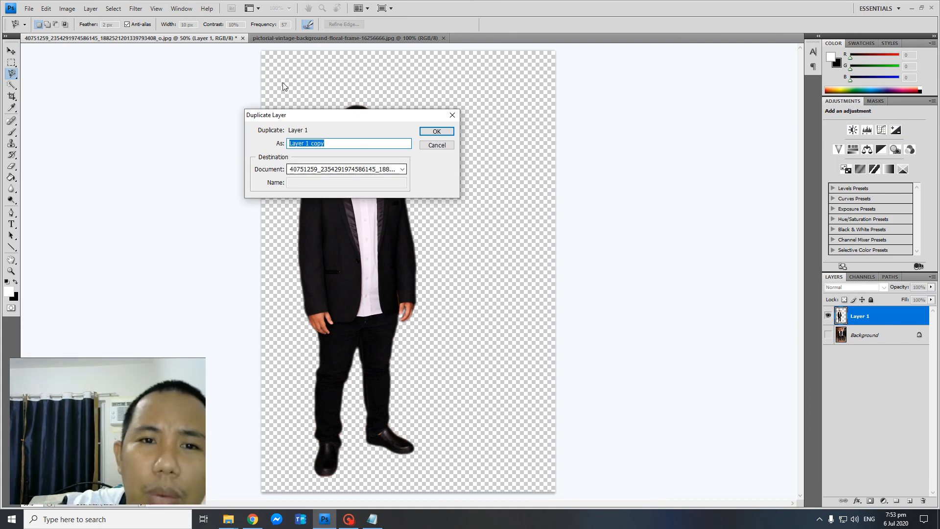
click(310, 170)
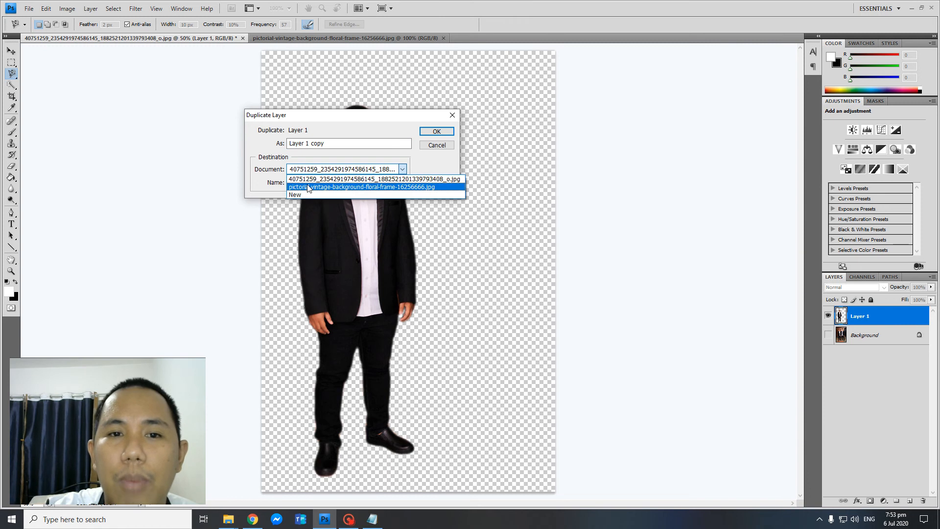
click(308, 187)
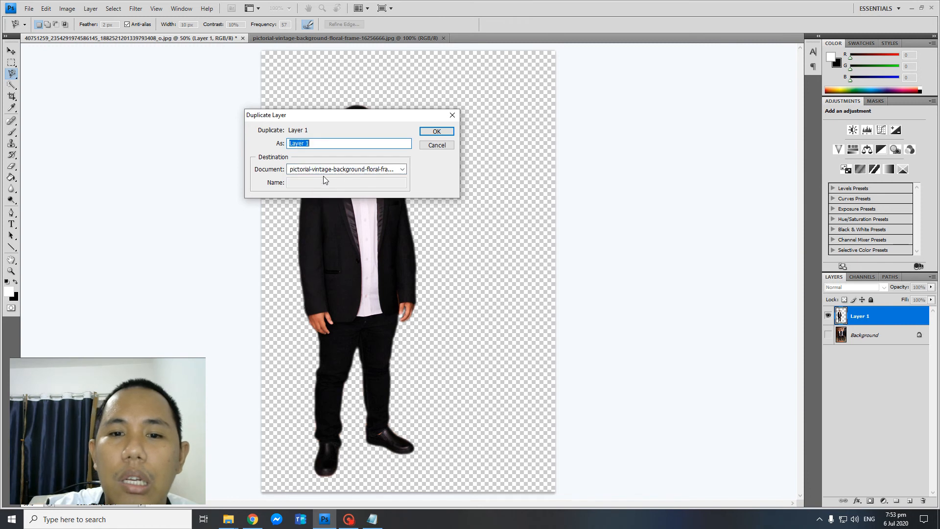
click(443, 130)
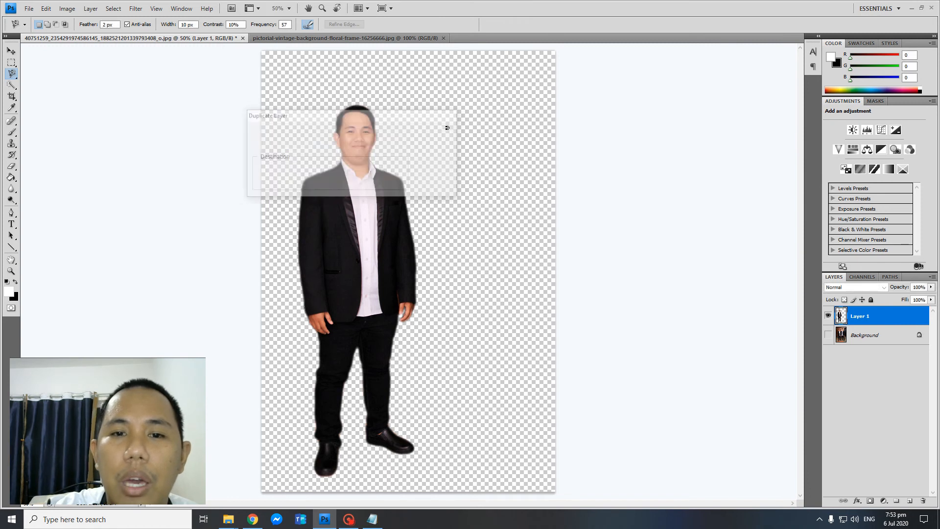
click(375, 38)
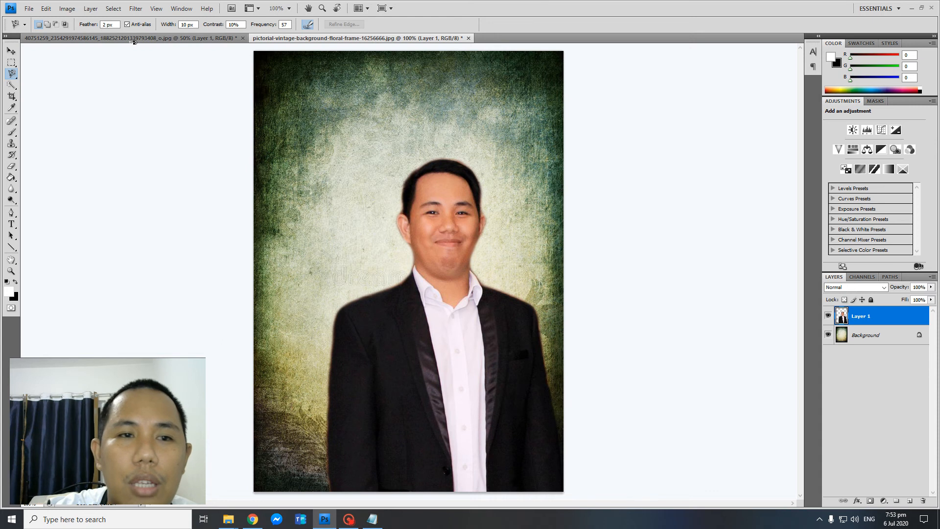
click(361, 160)
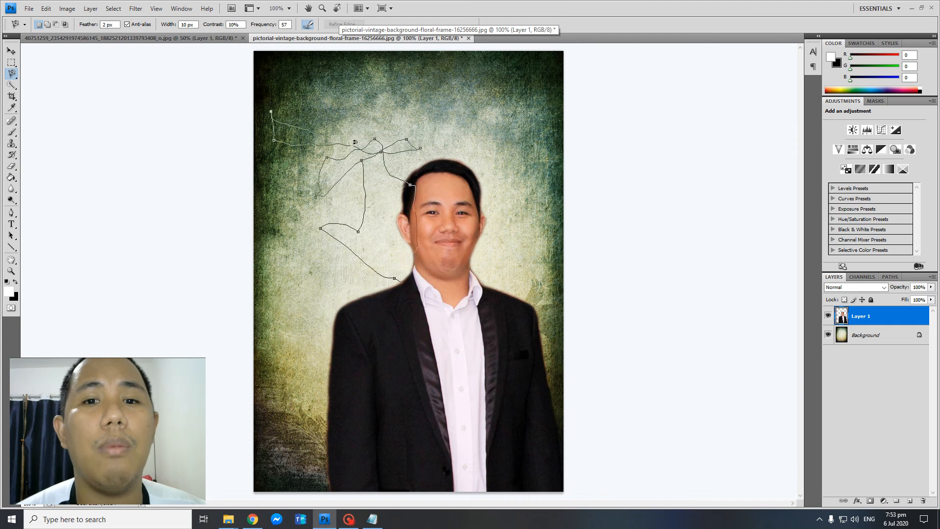
key(Escape)
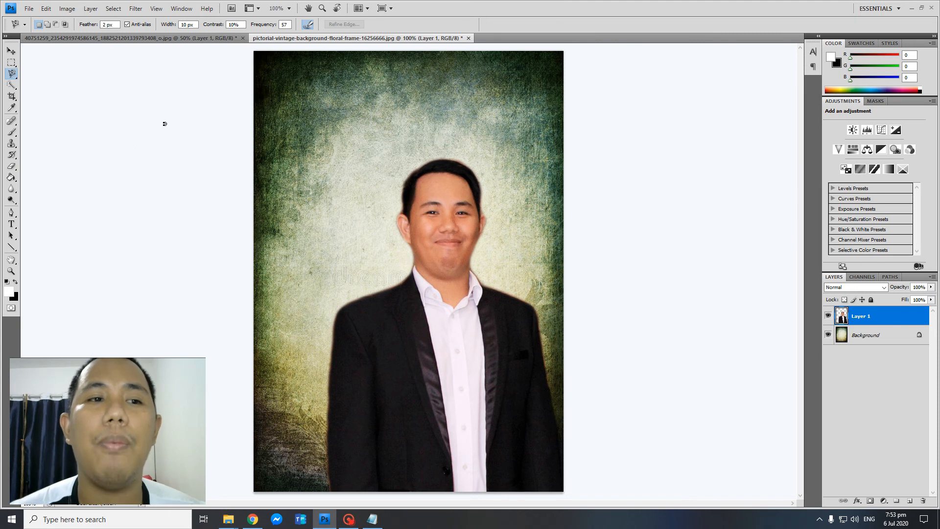
Move the man up and toward the horizontal centre of the vintage background with the Move tool.
click(12, 54)
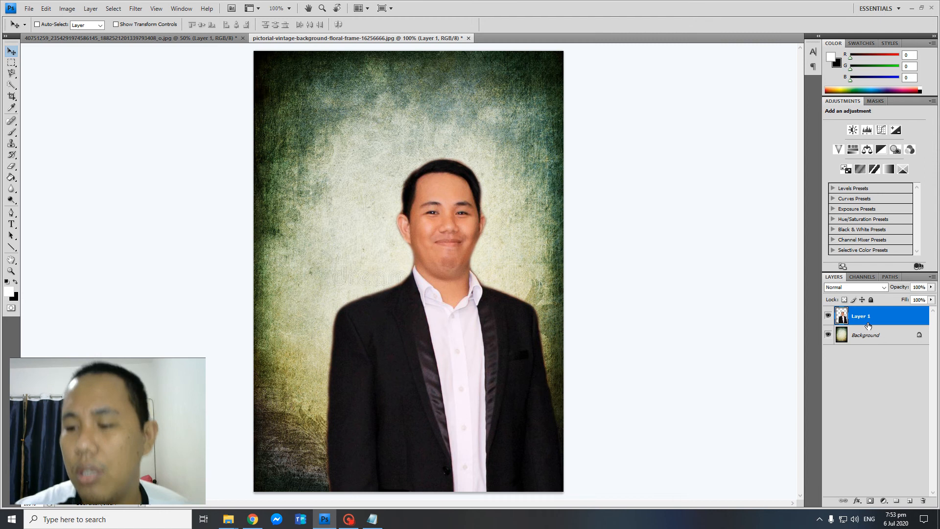
drag(468, 324, 429, 253)
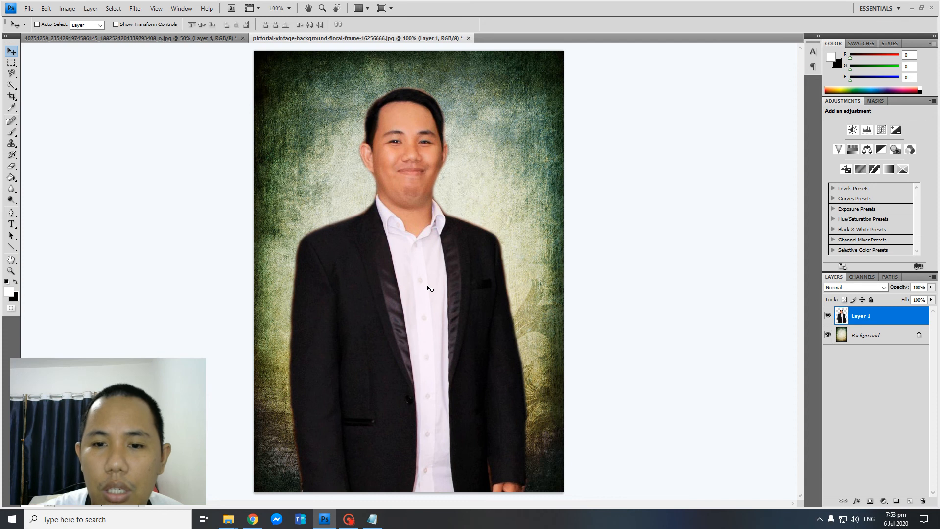
drag(430, 289, 469, 315)
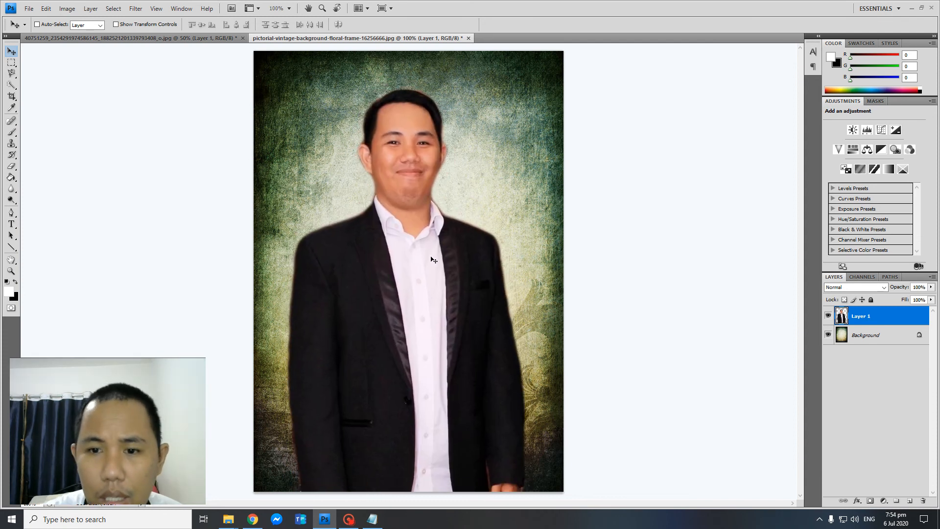
drag(432, 259, 457, 289)
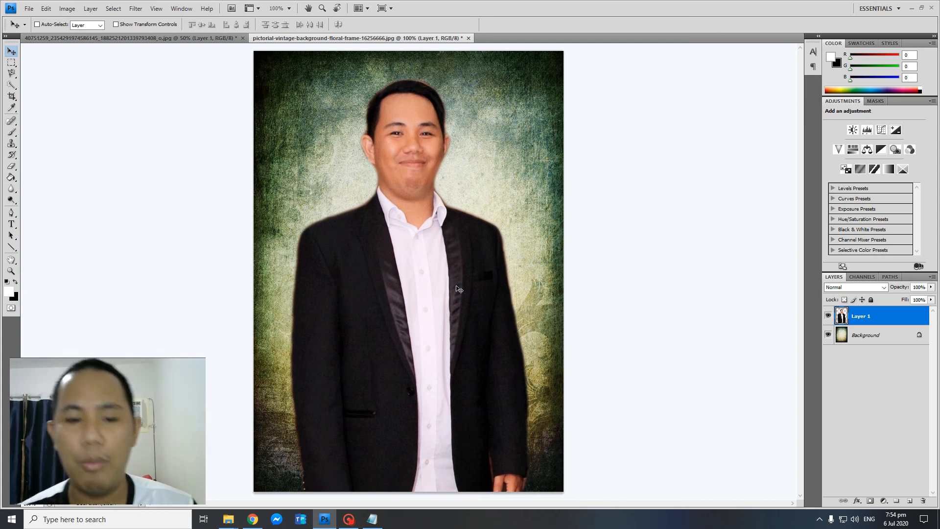
Scale the cutout man on Layer 1 proportionally down to about 78% and reposition him on the vintage background.
key(ctrl+t)
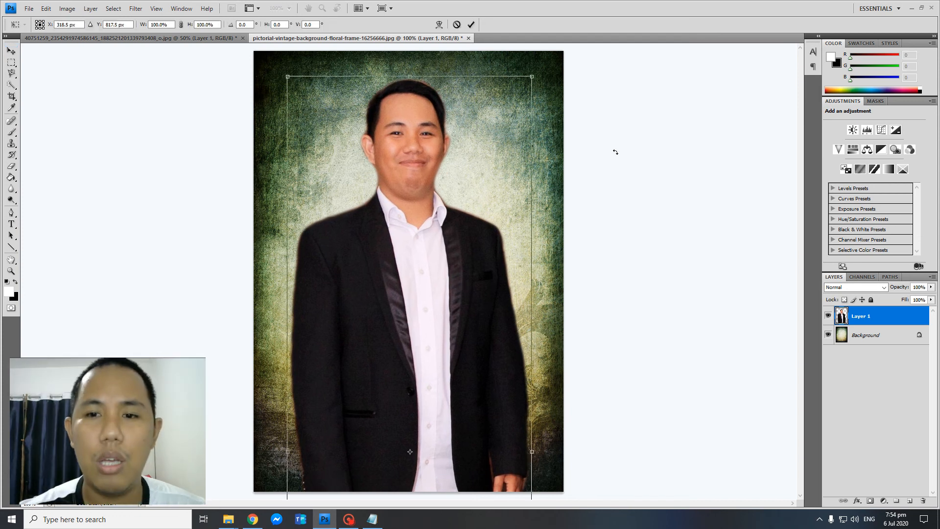
drag(532, 77, 483, 231)
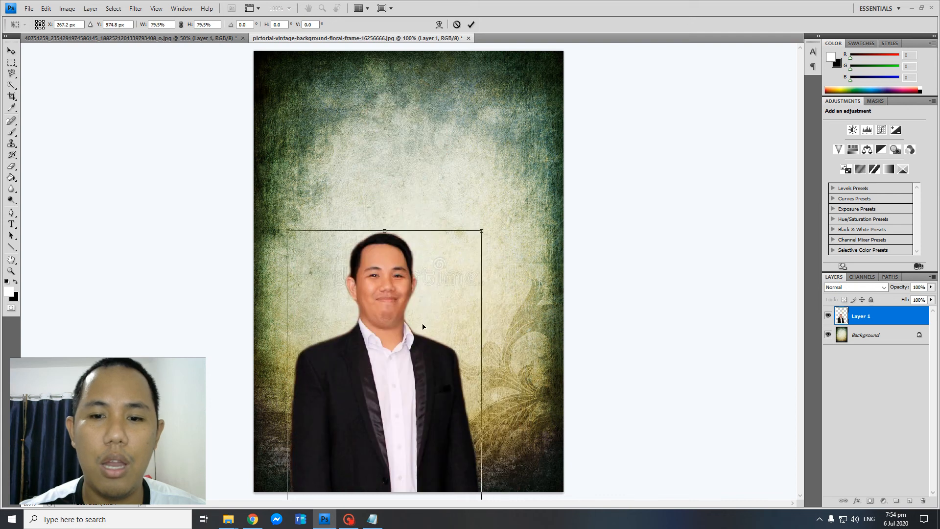
drag(424, 327, 460, 158)
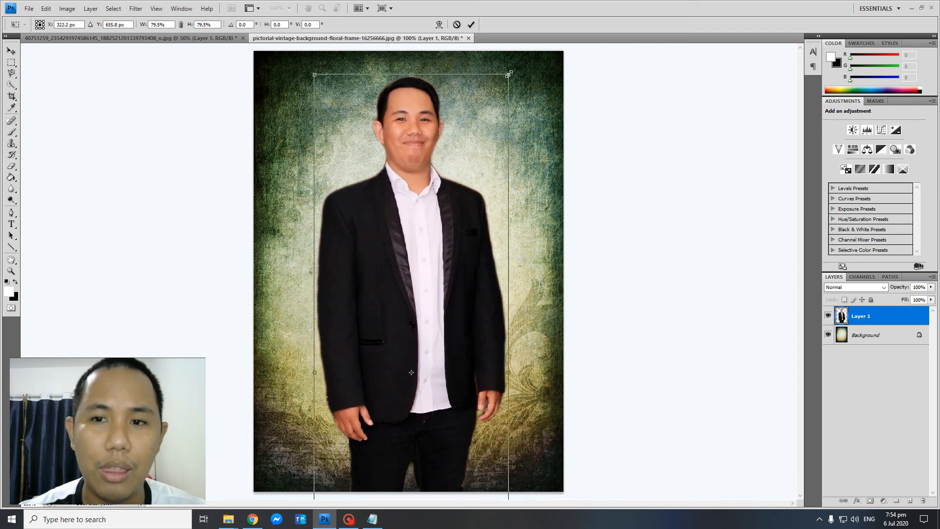
mouse_move(509, 73)
mouse_down()
mouse_move(436, 293)
mouse_move(411, 256)
mouse_move(513, 91)
mouse_up()
mouse_move(451, 187)
mouse_down()
mouse_move(436, 177)
mouse_move(436, 197)
mouse_move(417, 194)
mouse_move(440, 188)
mouse_up()
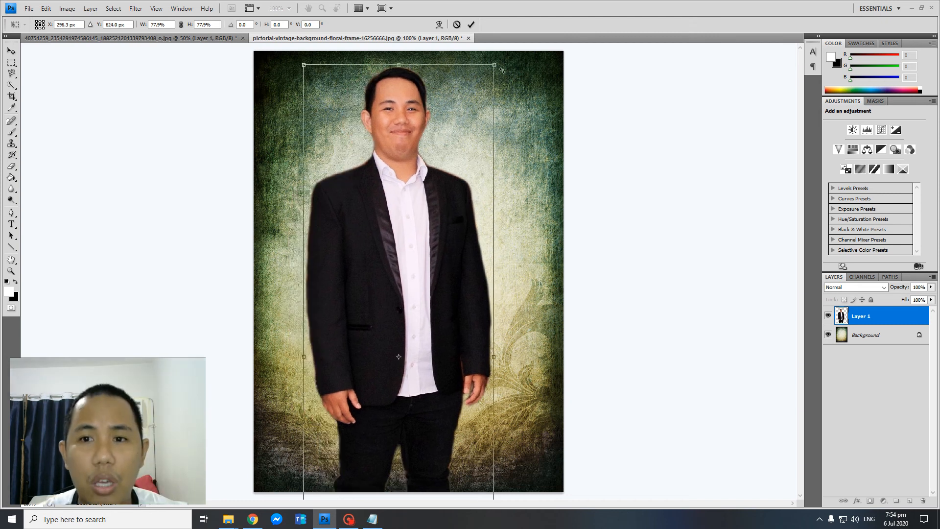
Try a smaller size of about 57.5% for the man and place him along the background's left edge.
drag(497, 63, 500, 129)
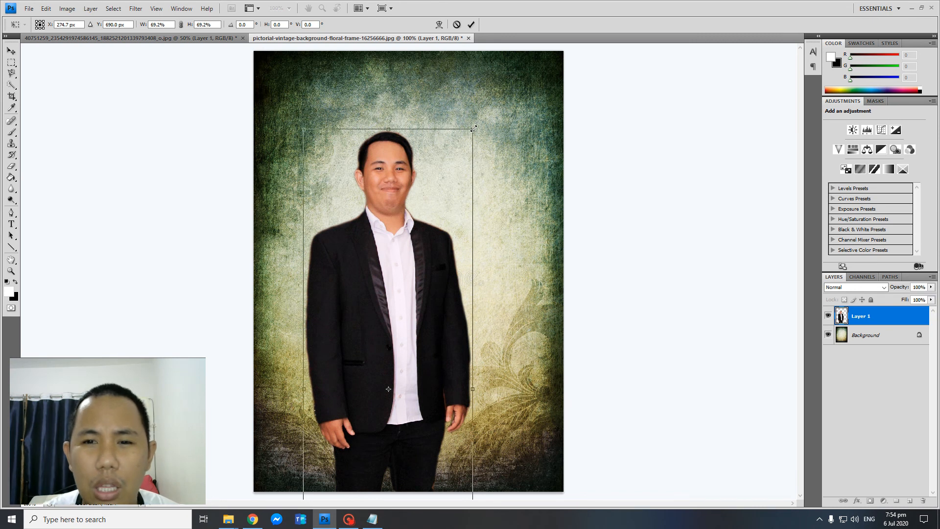
drag(473, 128, 450, 197)
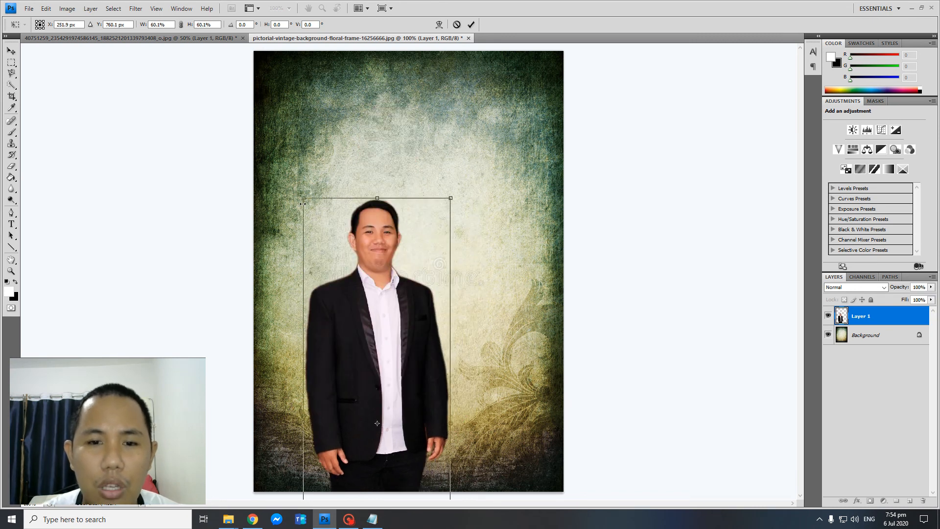
mouse_move(303, 203)
mouse_down()
mouse_move(282, 129)
mouse_move(308, 222)
mouse_up()
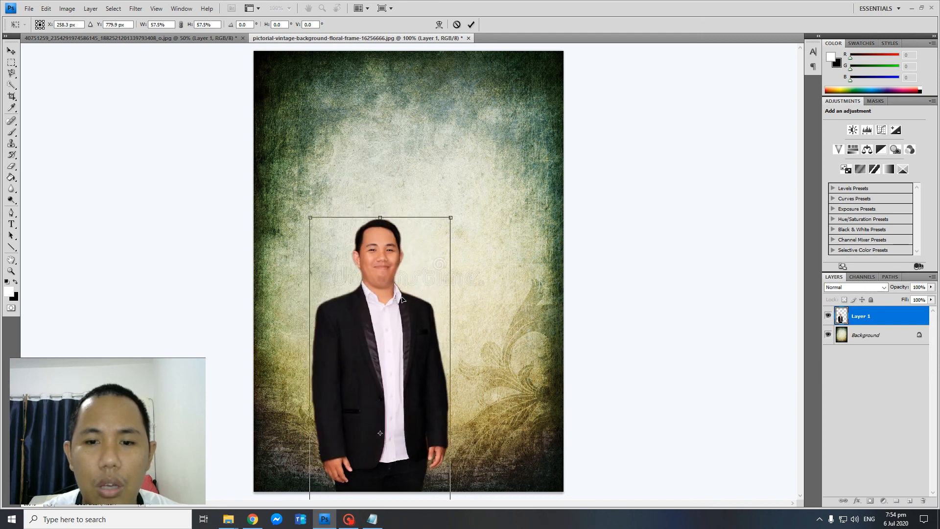
drag(402, 299, 354, 257)
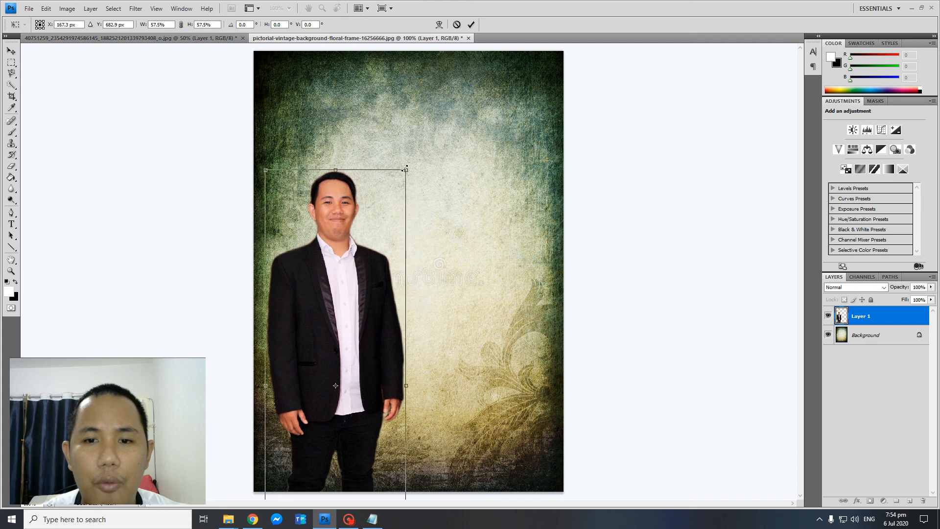
Scale the man to about 84.5%, centre him with his head near the background's upper edge, and apply the transform.
drag(405, 168, 440, 63)
drag(366, 212, 406, 256)
drag(481, 109, 507, 25)
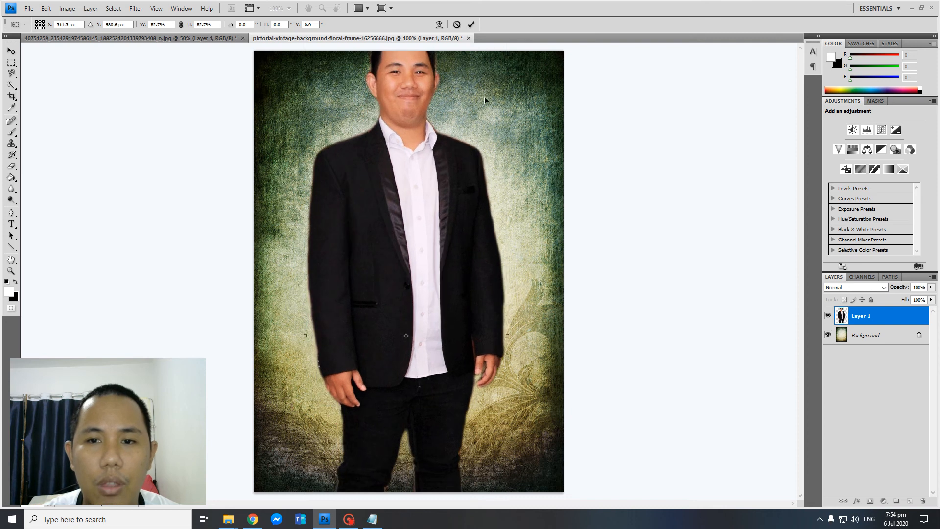
drag(463, 176, 459, 222)
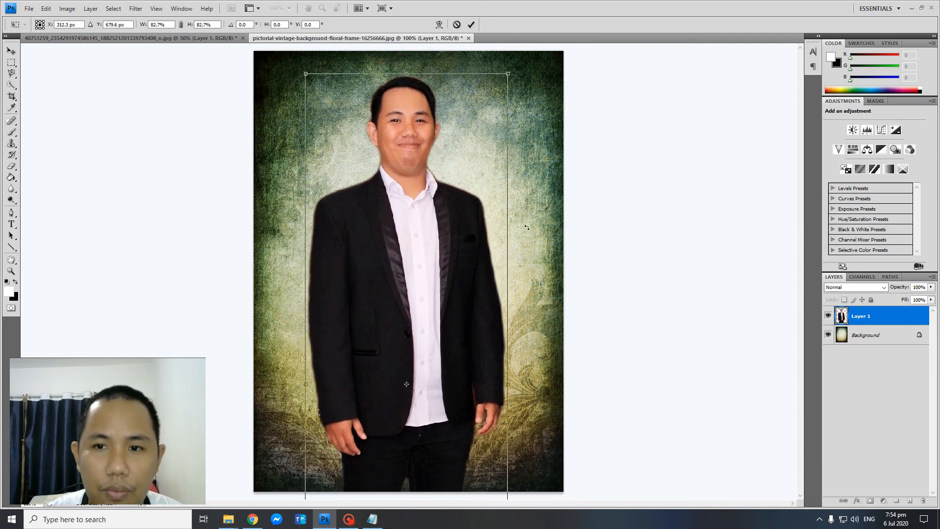
drag(507, 76, 512, 61)
mouse_move(471, 153)
mouse_down()
mouse_move(468, 169)
mouse_move(472, 155)
mouse_up()
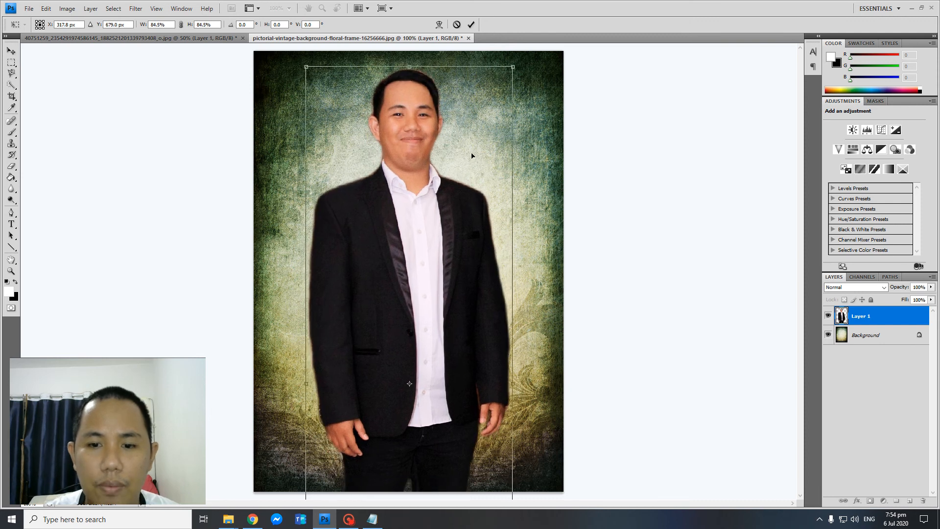
key(Return)
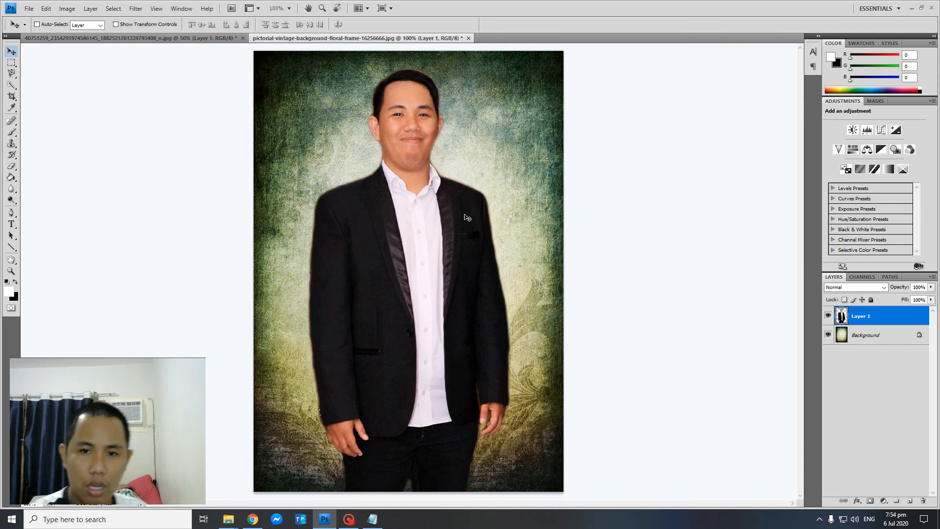
Lower the man on the background by about 56 px with the Move tool.
drag(466, 217, 463, 252)
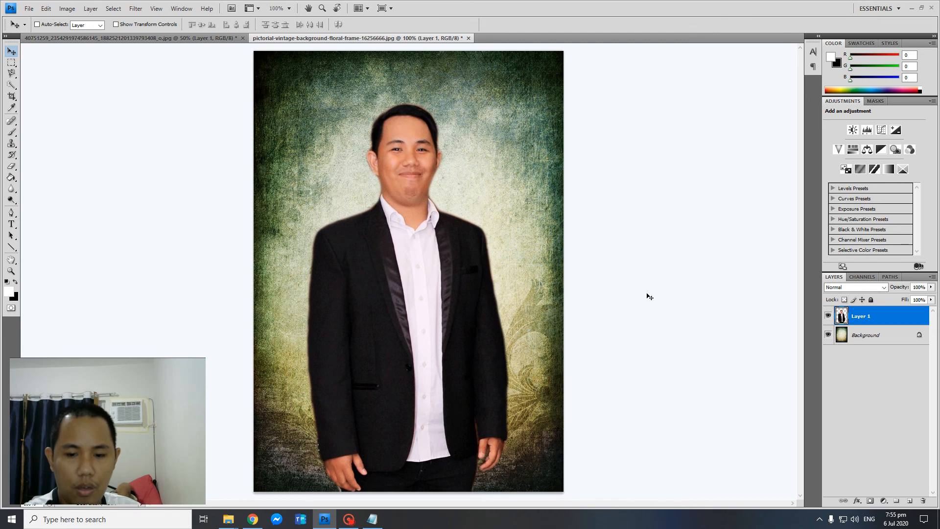
key(ctrl+minus)
key(ctrl+plus)
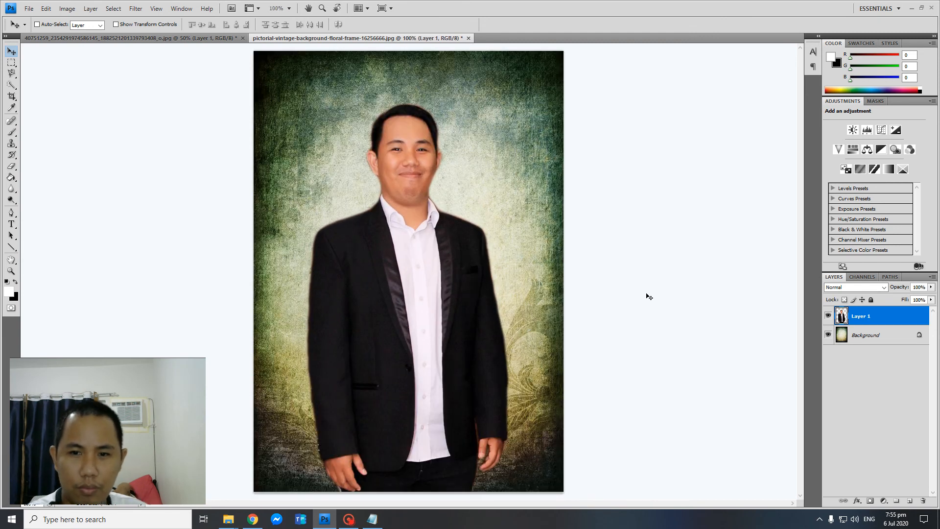
drag(459, 284, 460, 277)
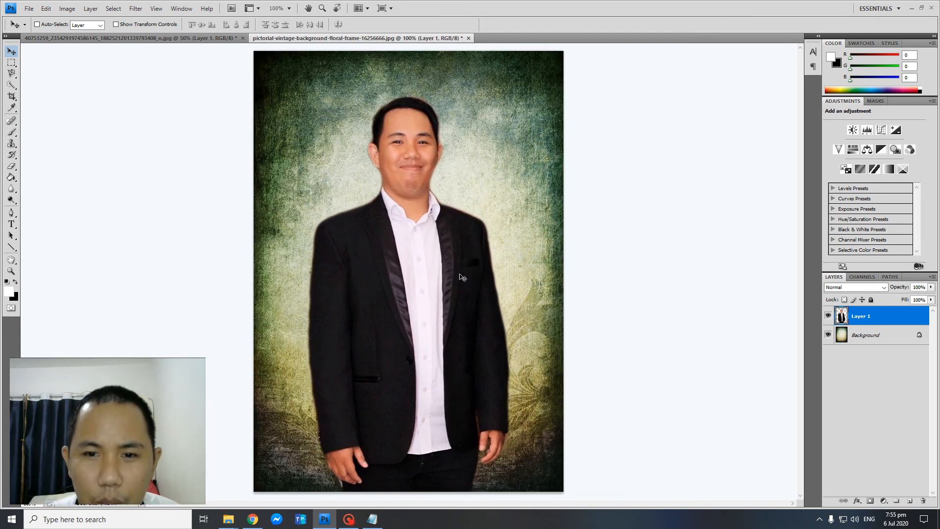
Enlarge the man slightly with Free Transform, keep him centred on the background, and apply the transform.
key(ctrl+t)
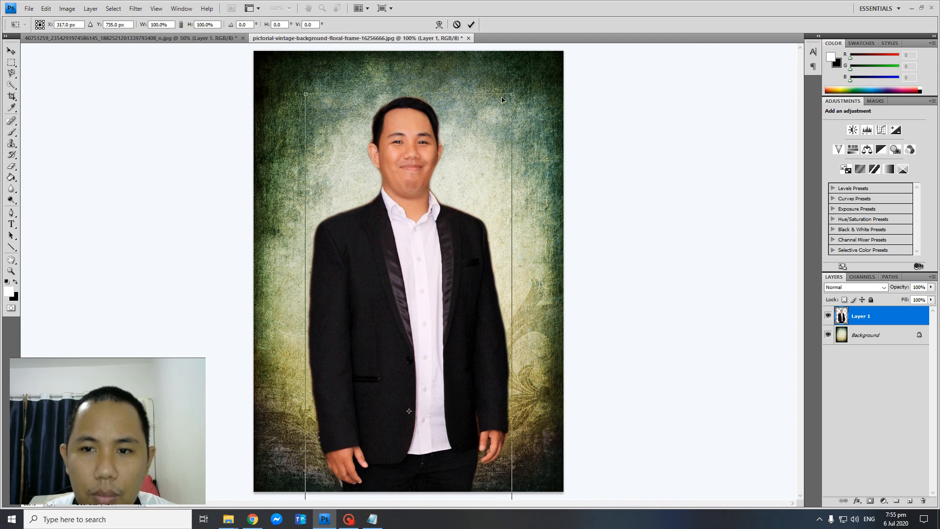
drag(526, 86, 536, 79)
drag(479, 273, 472, 283)
key(Return)
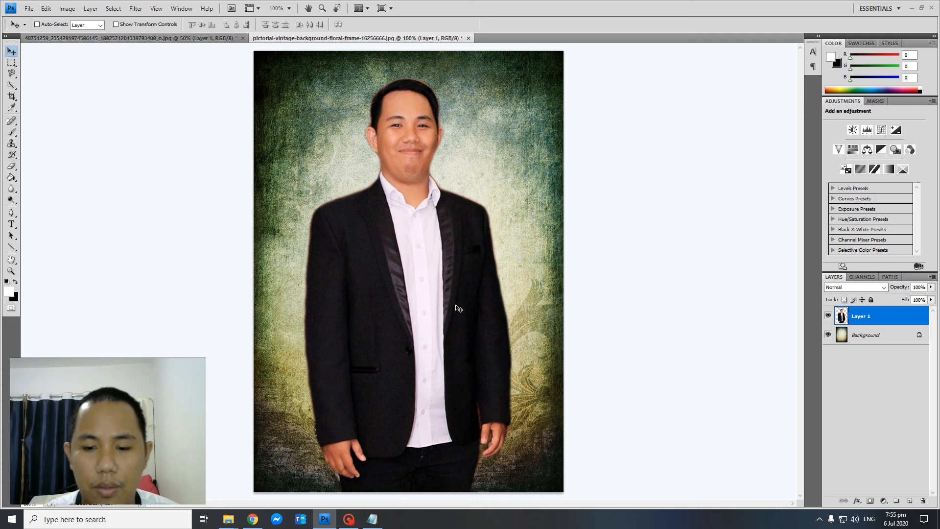
key(ctrl+minus)
key(ctrl+plus)
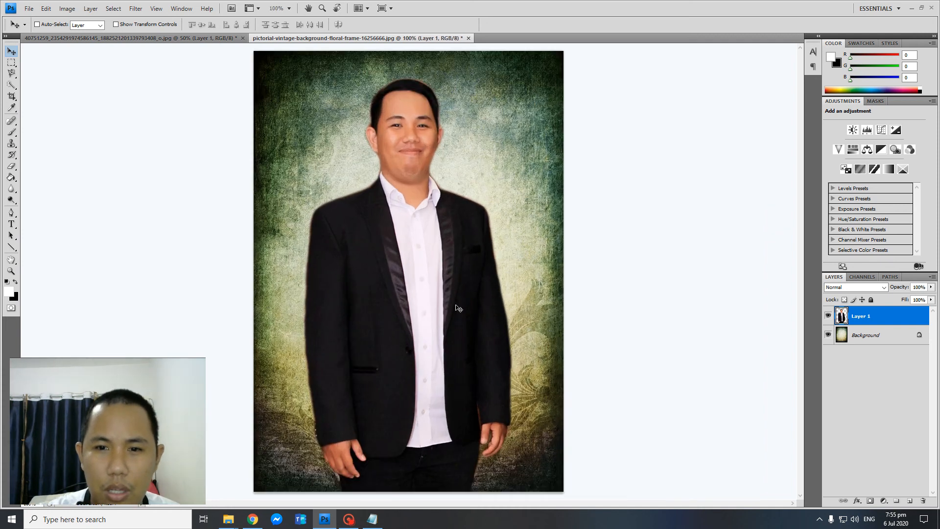
key(ctrl+plus)
key(ctrl+minus)
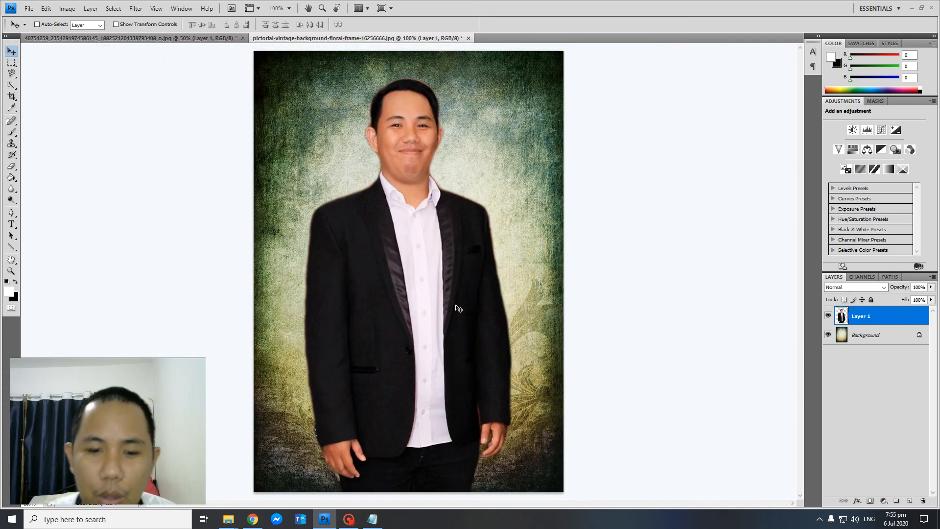
key(ctrl+minus)
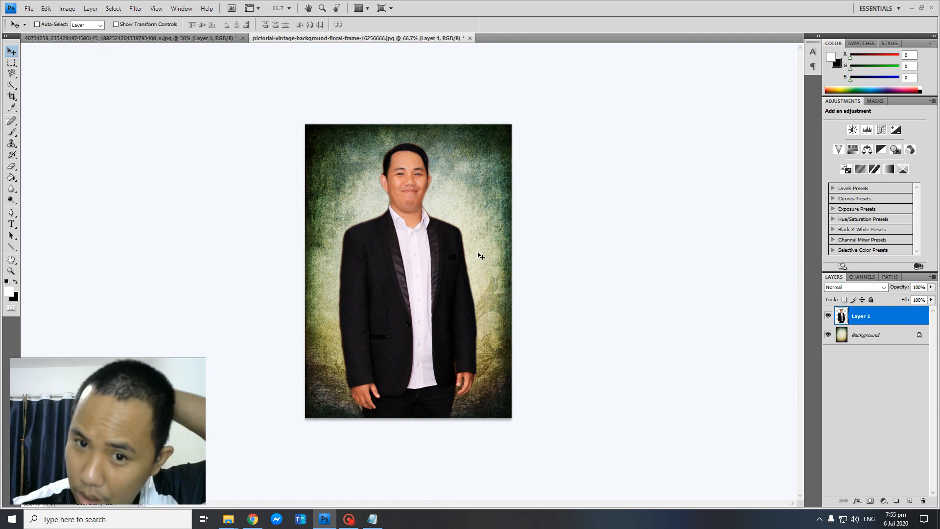
key(ctrl+plus)
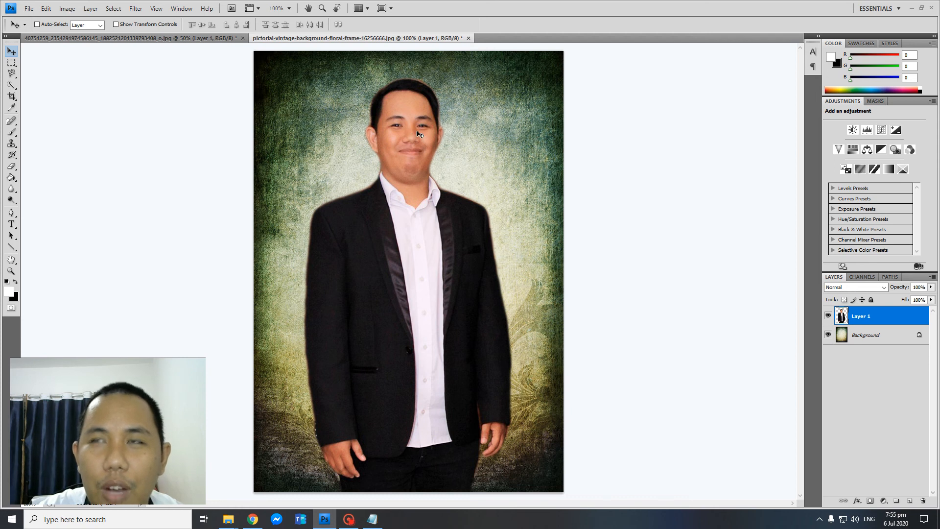
Apply a Brightness/Contrast adjustment to Layer 1 with brightness 54 and contrast 0.
click(886, 346)
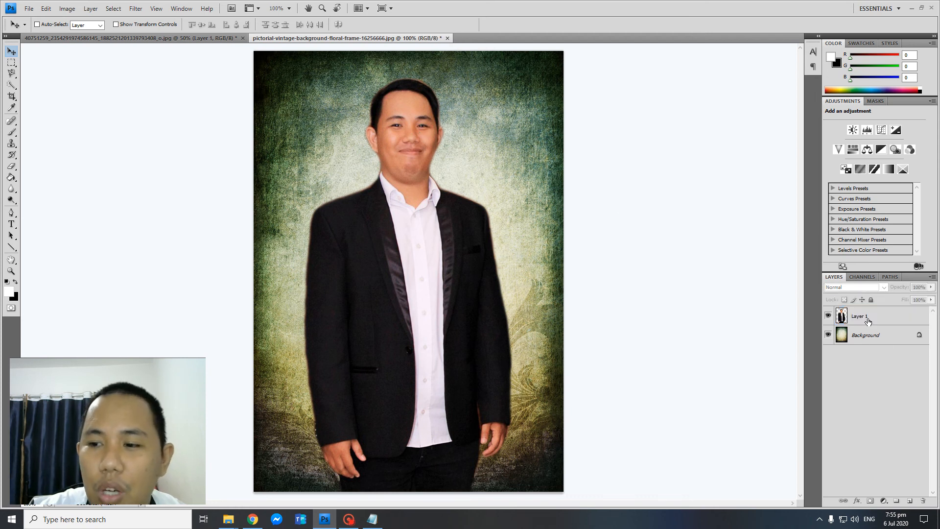
click(865, 319)
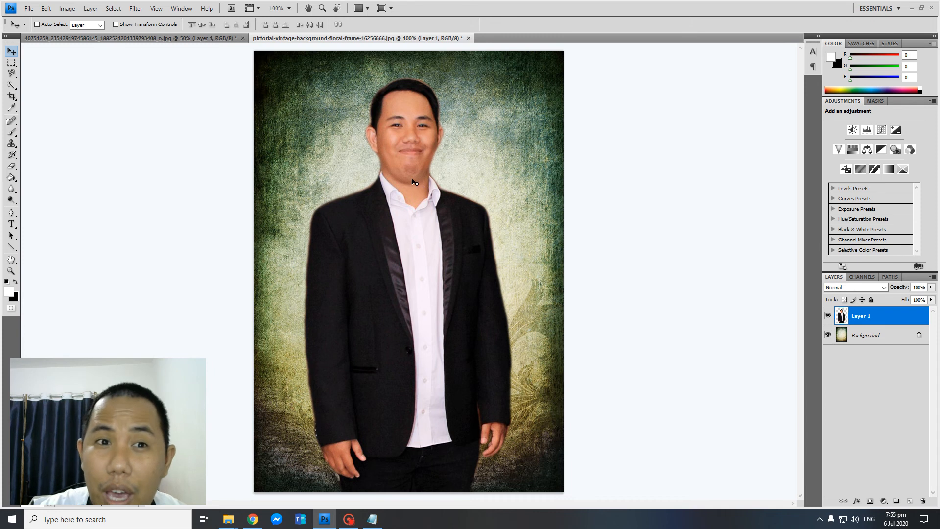
click(69, 9)
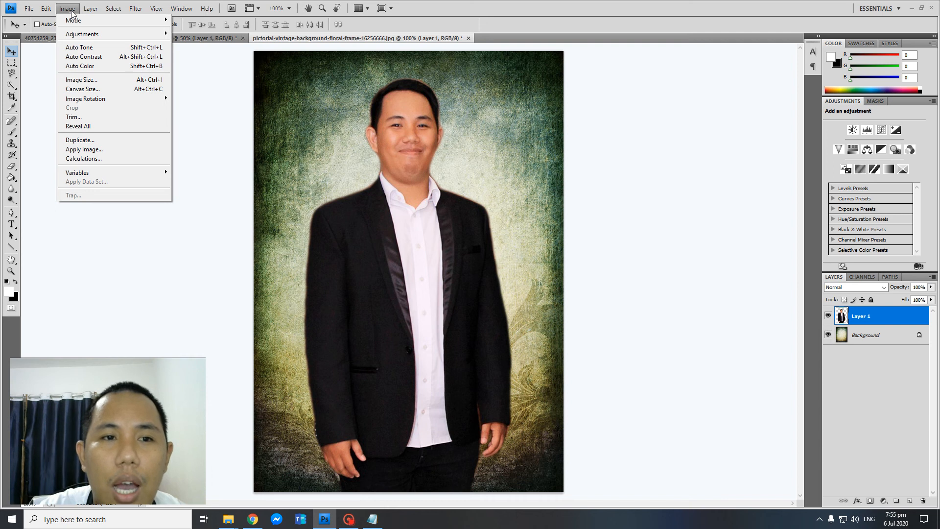
mouse_move(126, 35)
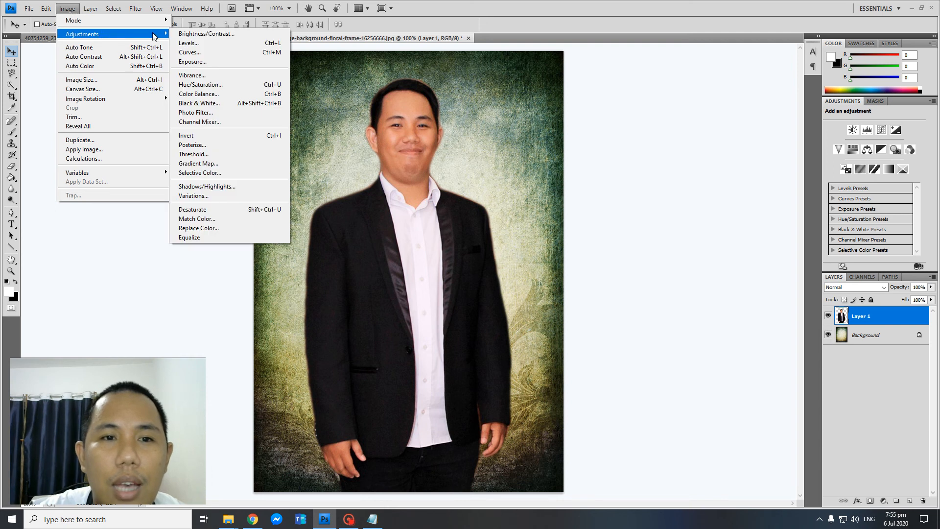
click(199, 34)
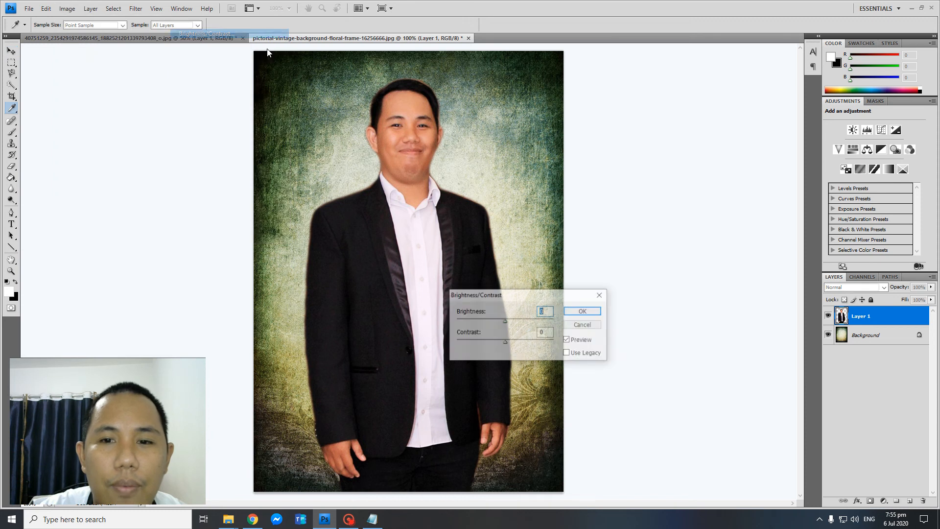
drag(549, 293, 629, 234)
click(623, 236)
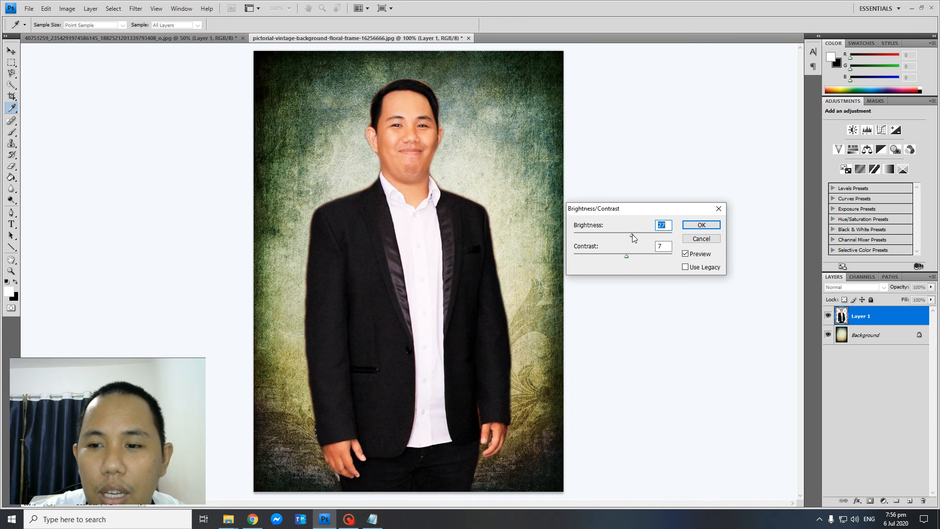
mouse_move(633, 234)
mouse_down()
mouse_move(644, 236)
mouse_move(635, 236)
mouse_up()
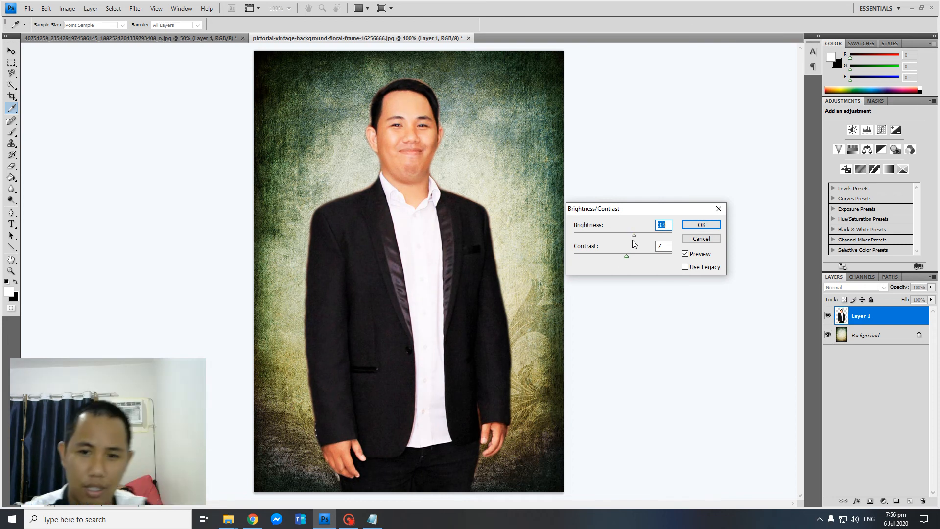
drag(625, 256, 640, 235)
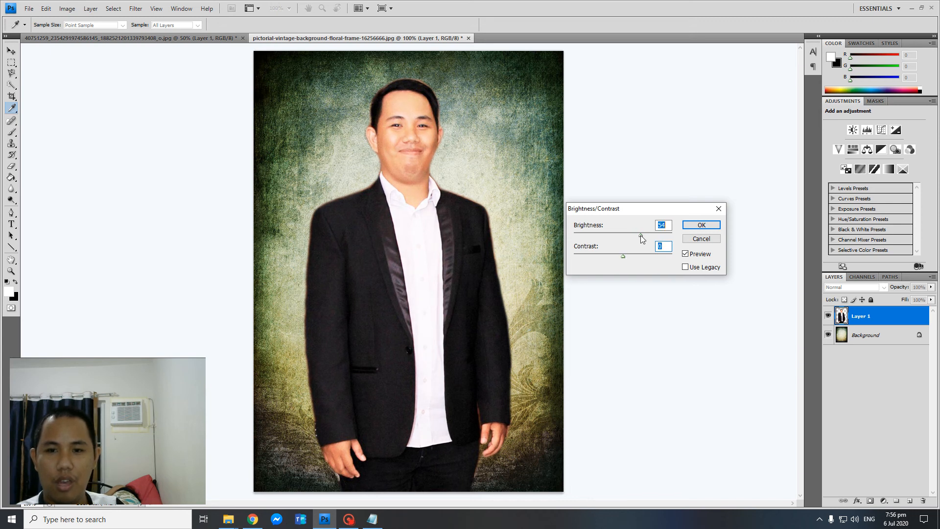
click(696, 228)
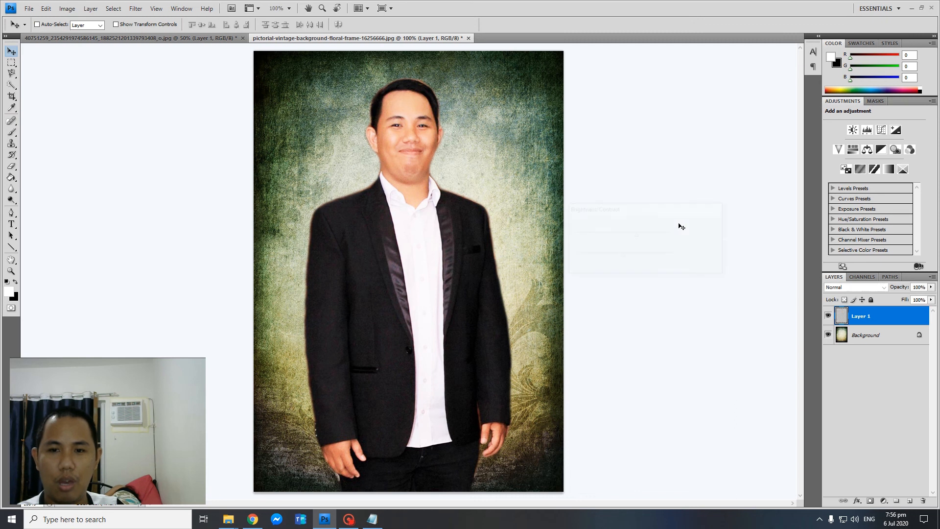
key(ctrl+minus)
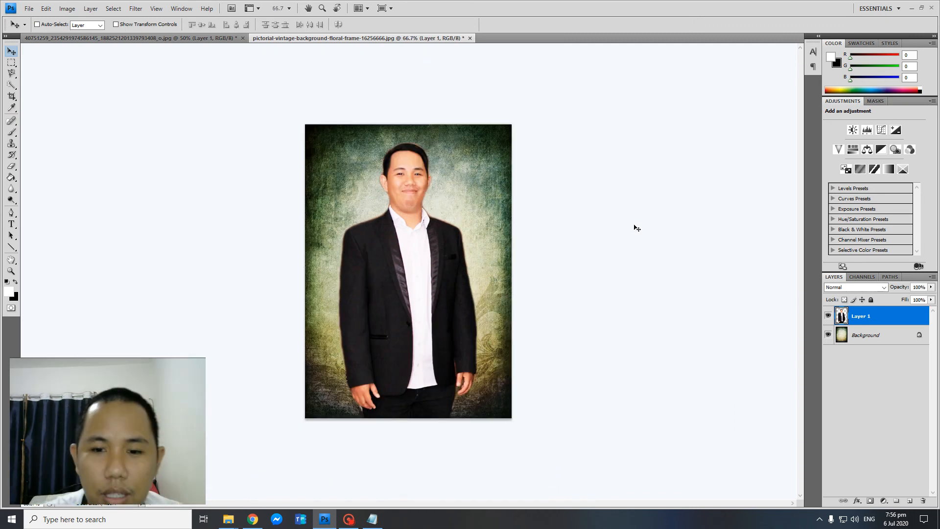
key(ctrl+plus)
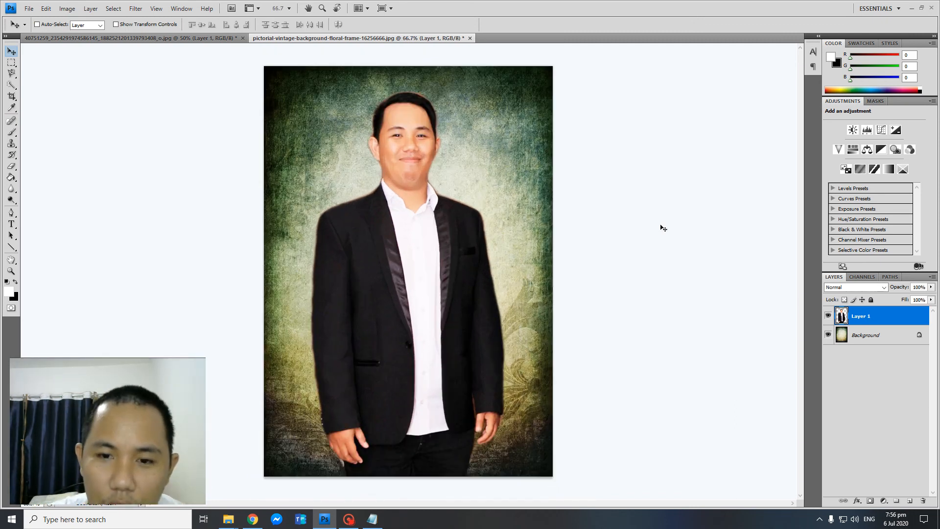
key(ctrl+minus)
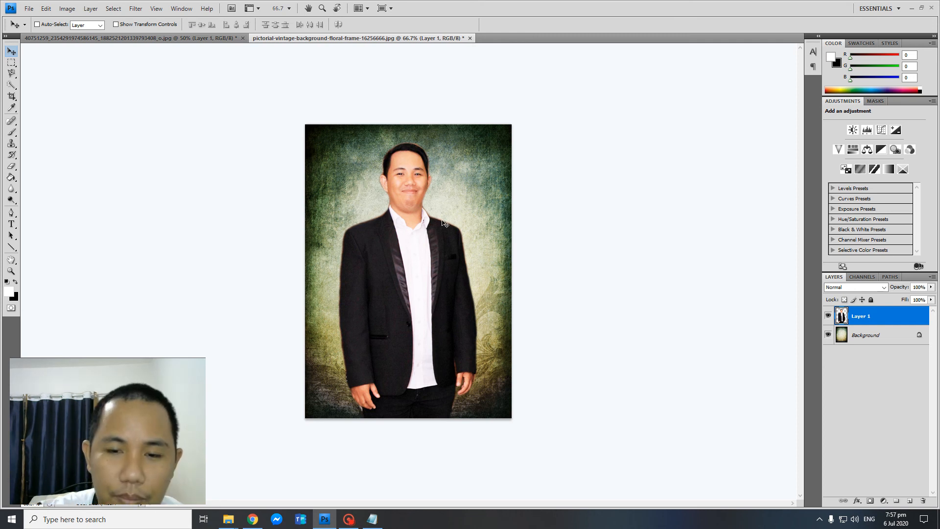
key(ctrl+plus)
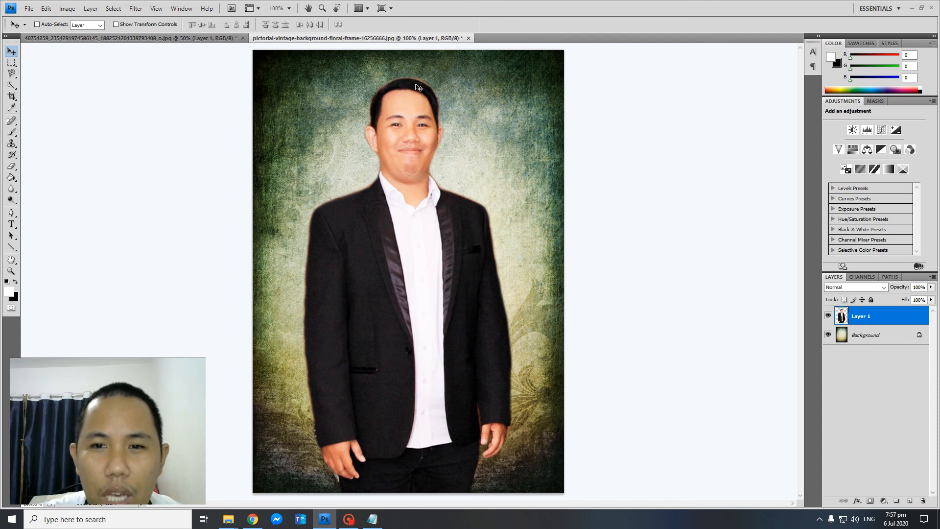
Add a white Copperplate Gothic text line with the man's title and name near the background's lower-right corner.
click(11, 226)
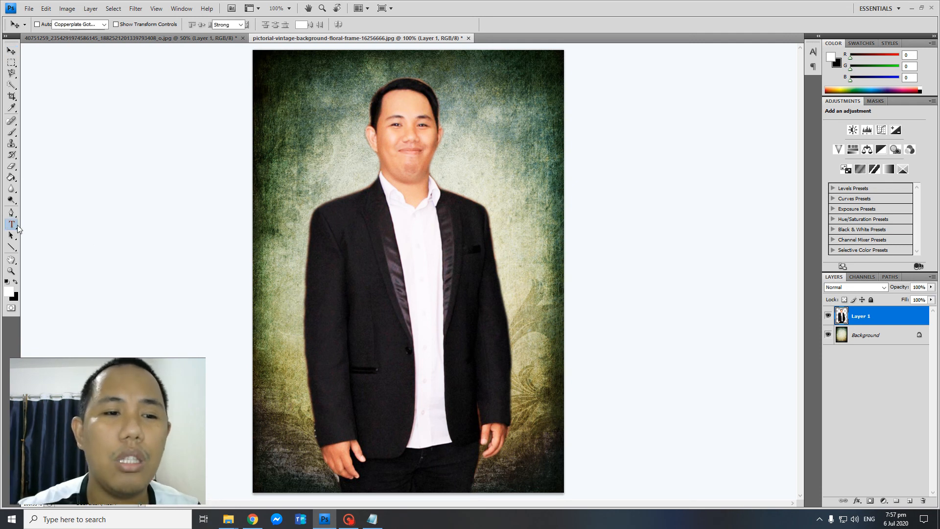
click(495, 480)
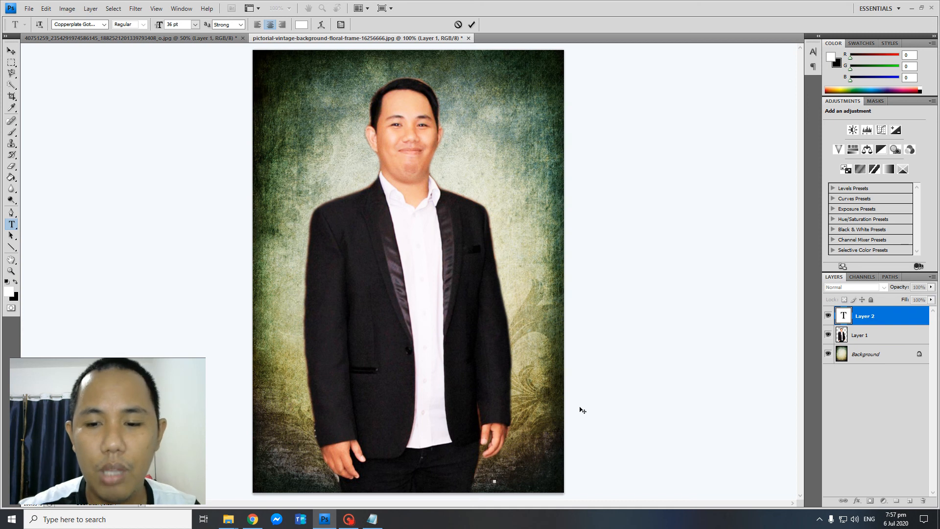
text(SIR)
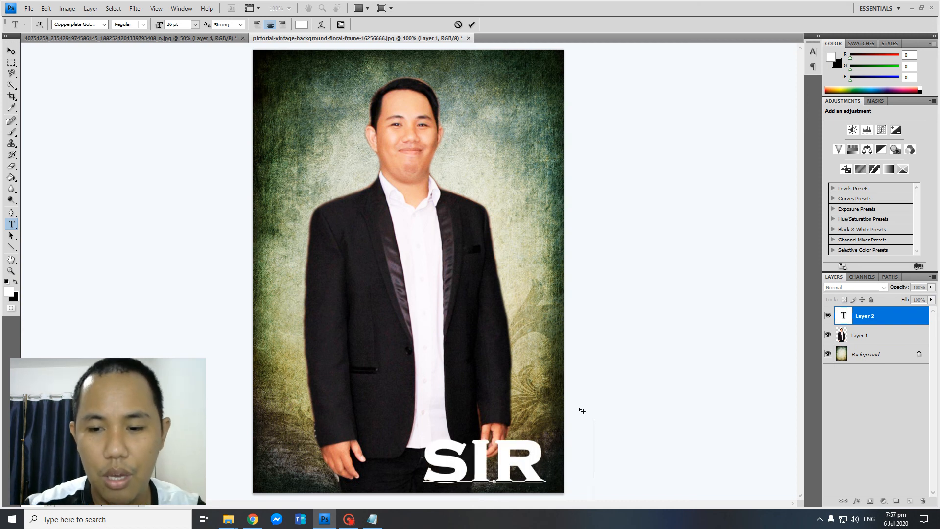
text( CH)
Set the font size of the whole name text to 10 pt.
key(ctrl+a)
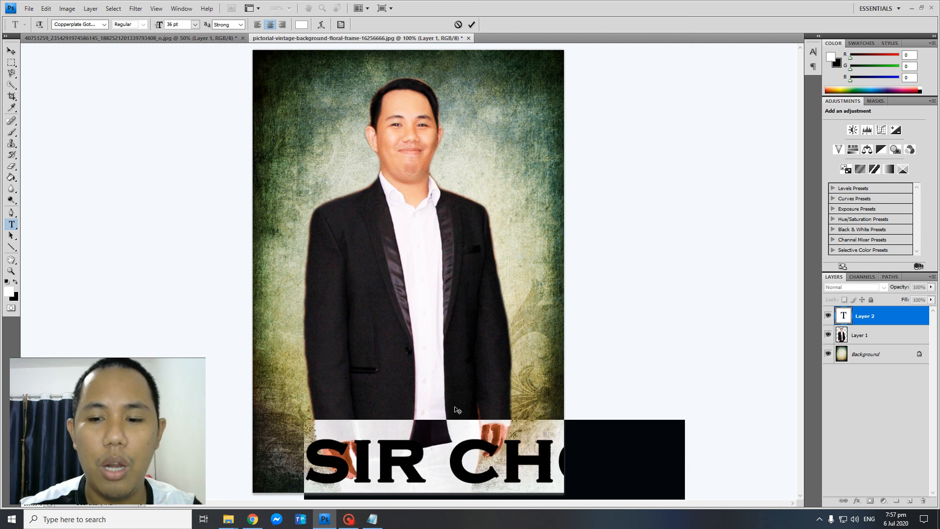
click(194, 24)
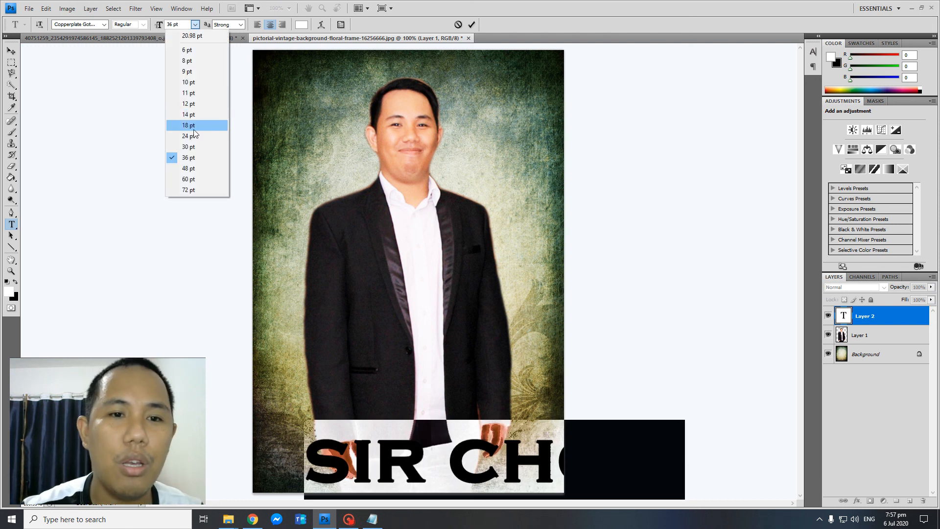
click(196, 115)
click(195, 24)
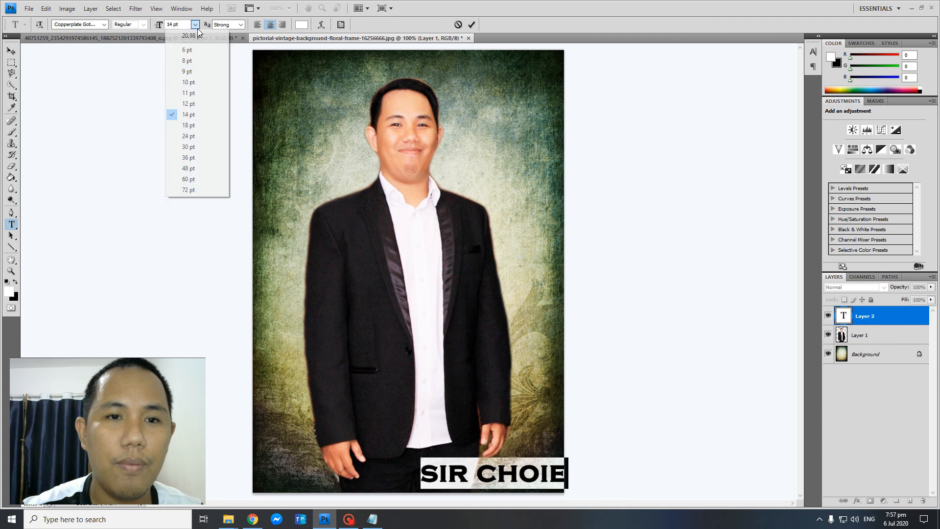
click(192, 81)
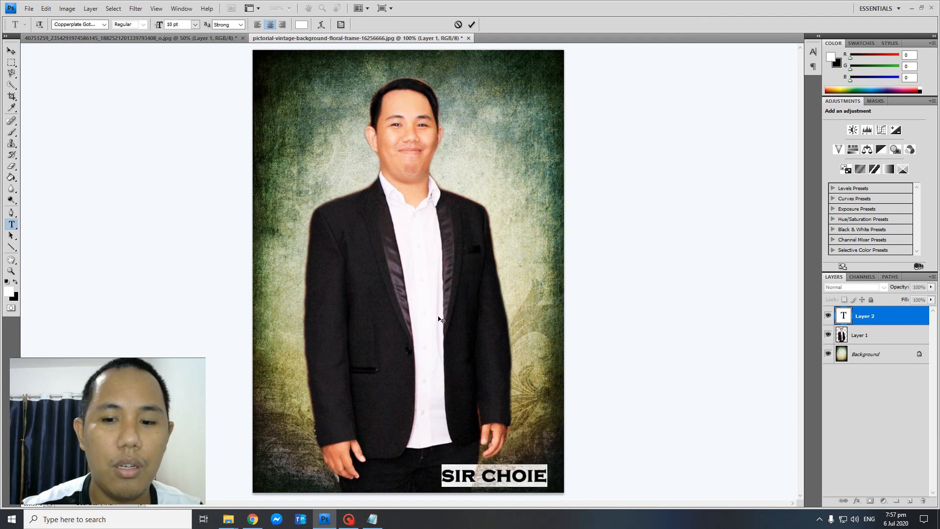
Move the name text closer to the background's lower-right corner, scale it down with Free Transform, and apply the transform.
click(12, 52)
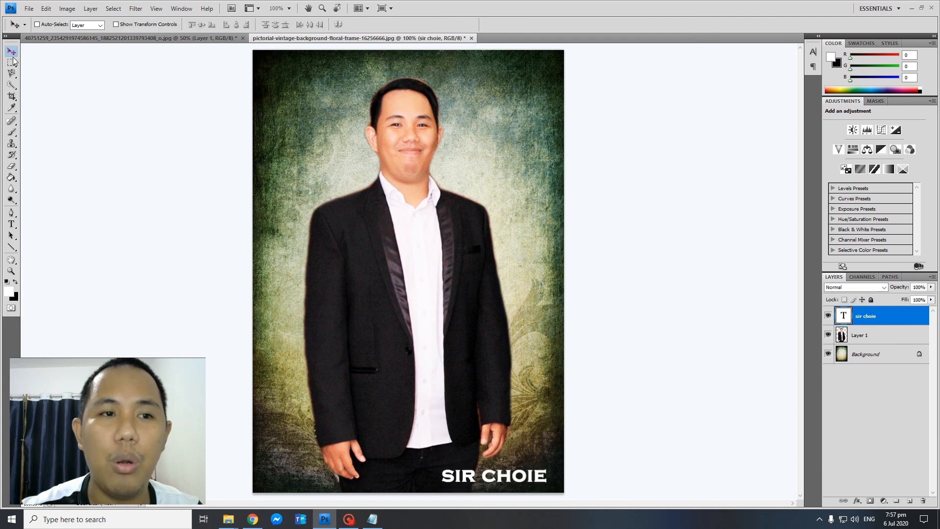
drag(478, 475, 532, 484)
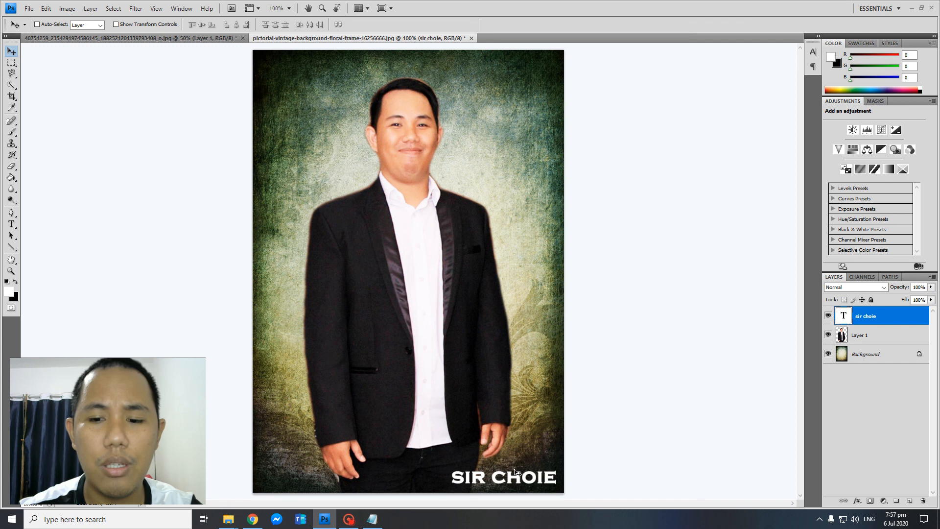
key(ctrl+t)
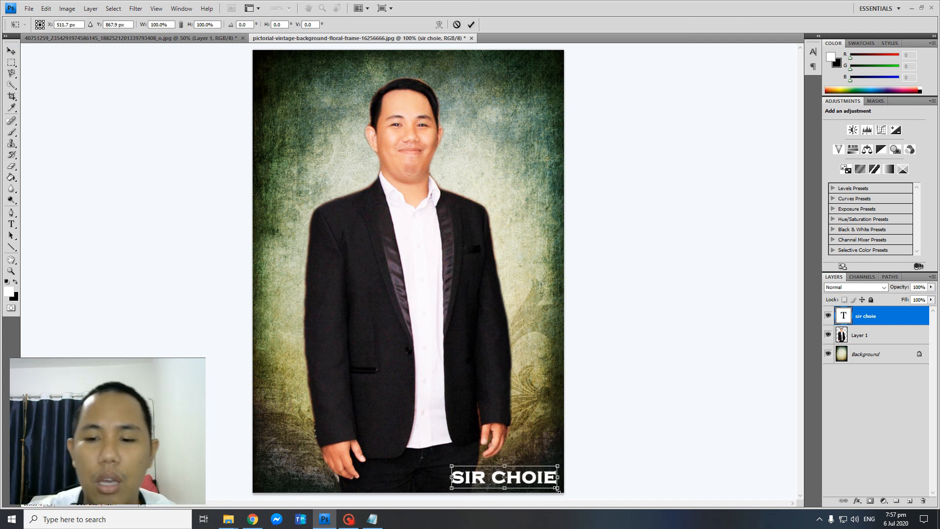
drag(557, 489, 533, 484)
key(Return)
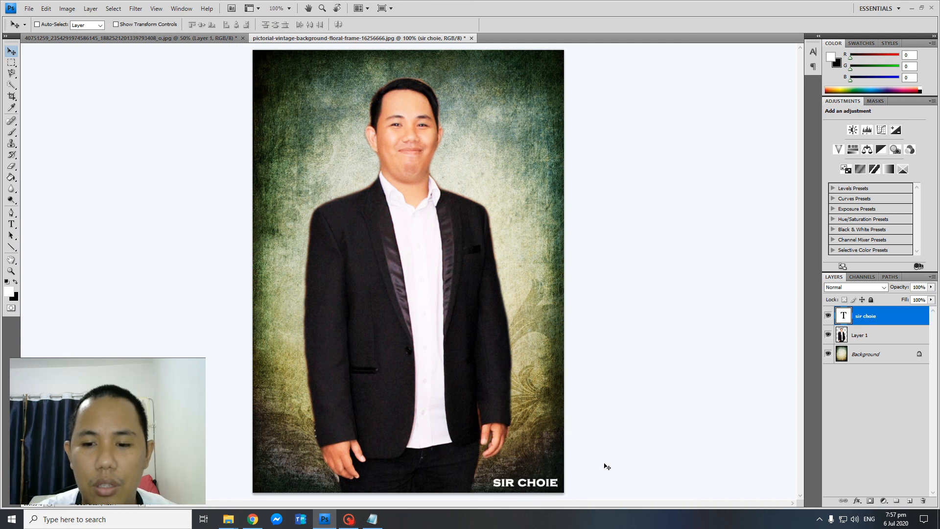
Enlarge the name text to about 108.3% with Free Transform, apply it, and nudge the text slightly away from the corner.
key(ctrl+t)
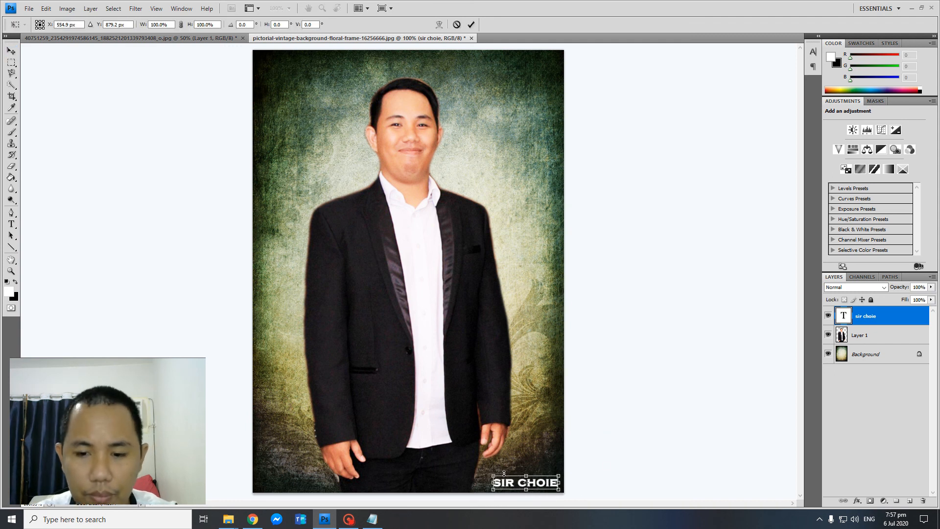
drag(492, 474, 487, 470)
key(Return)
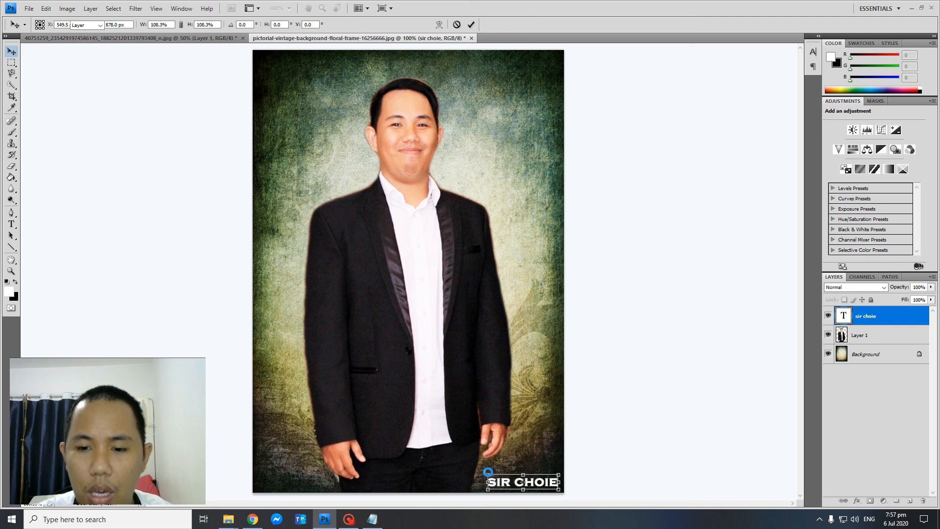
drag(540, 489, 534, 488)
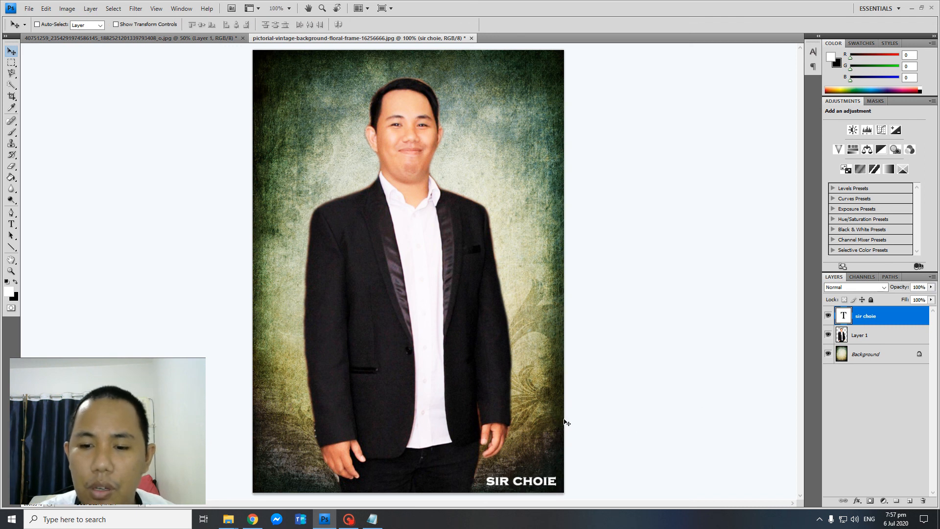
Nudge the name text slightly toward the background's right edge.
right_click(868, 318)
click(667, 424)
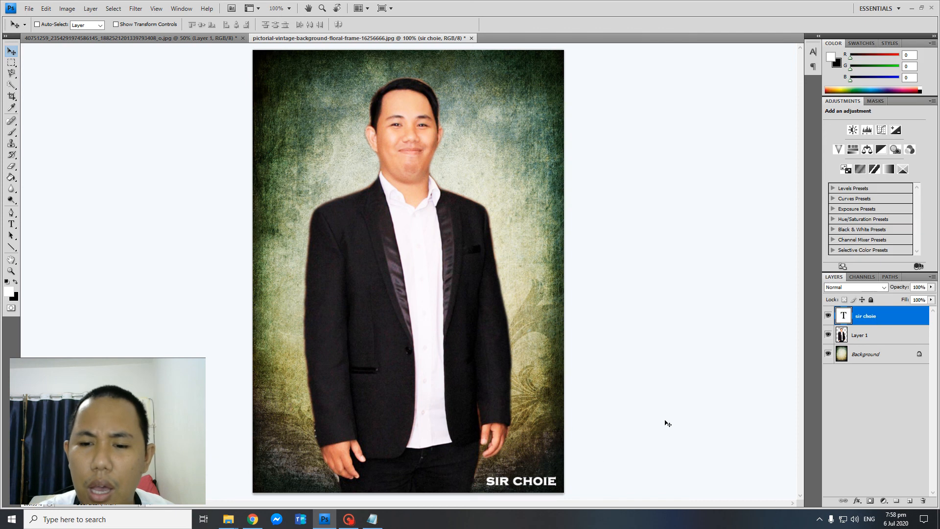
right_click(874, 316)
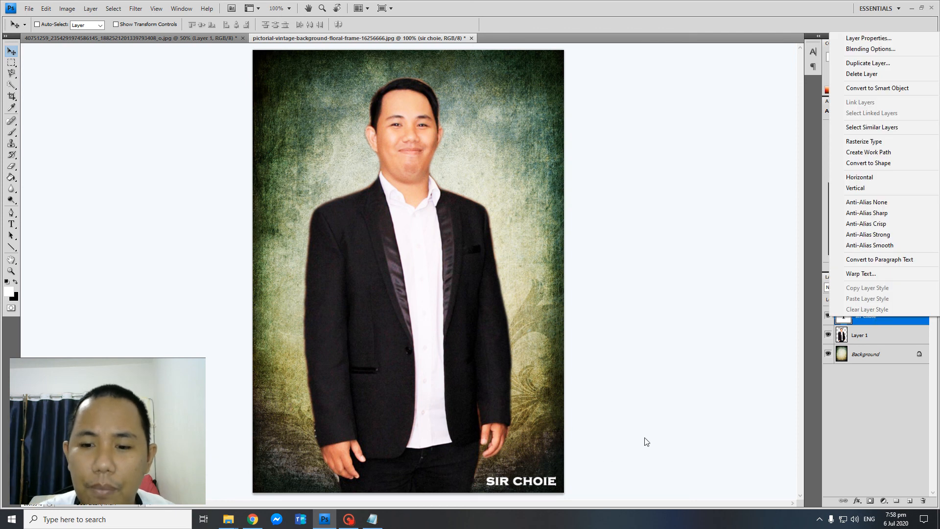
click(668, 415)
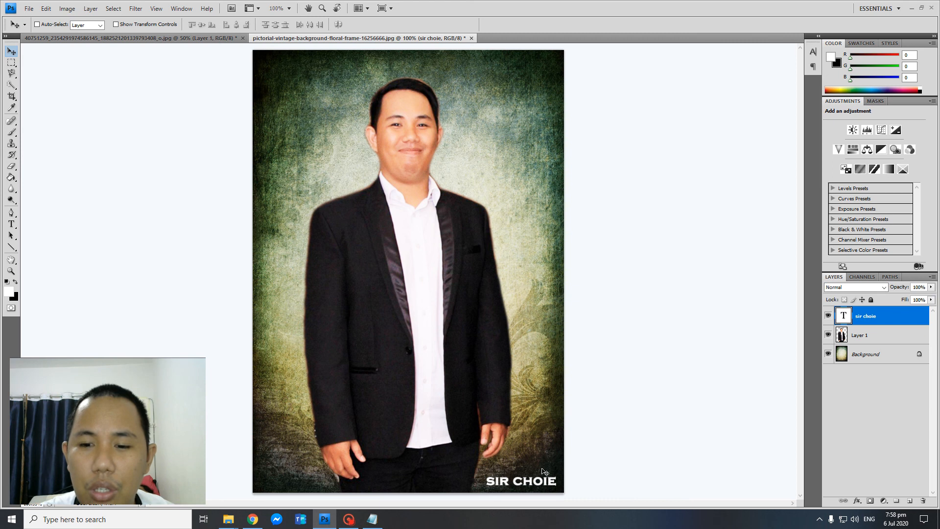
drag(527, 483, 530, 483)
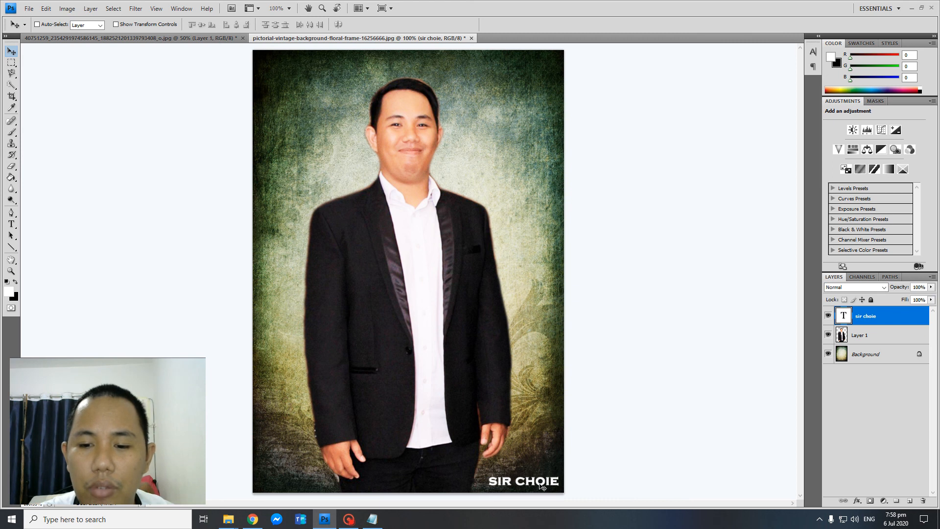
Add a black outside Stroke of 4 px to the name text in its blending options.
right_click(869, 322)
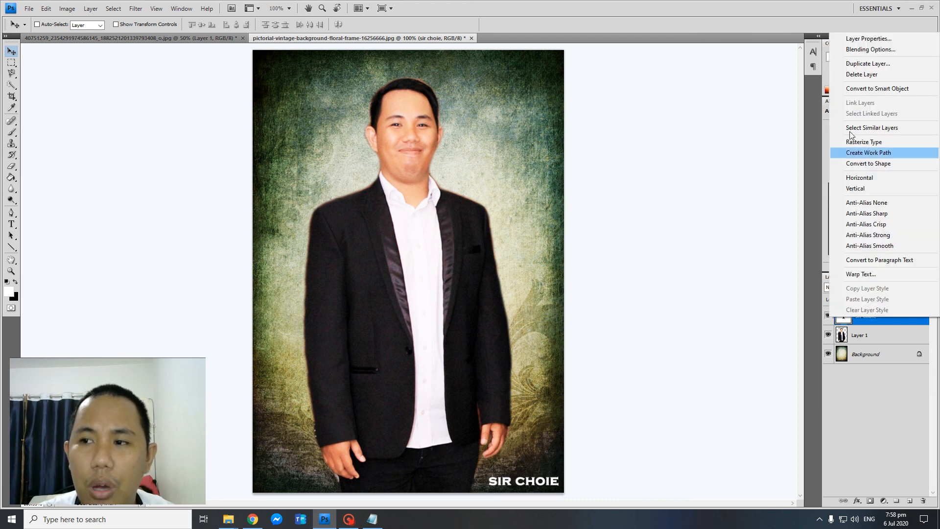
click(867, 50)
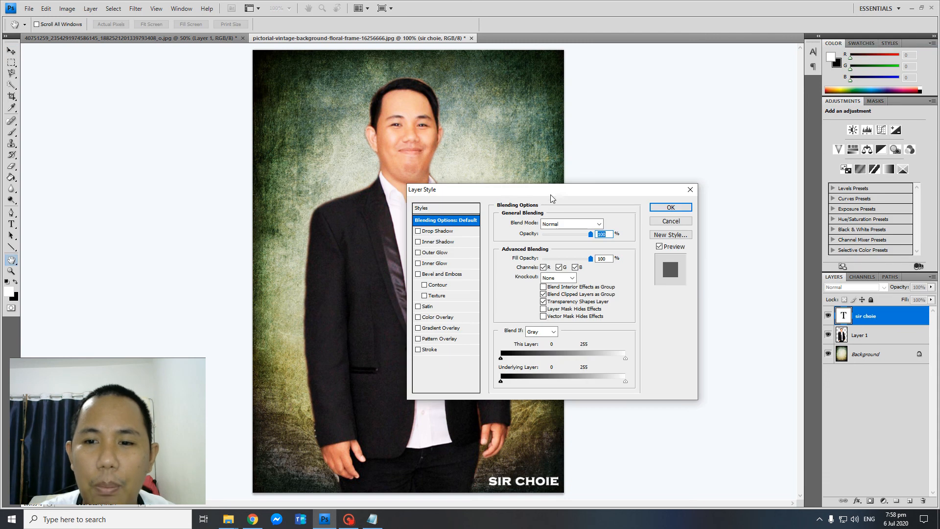
drag(552, 198, 697, 121)
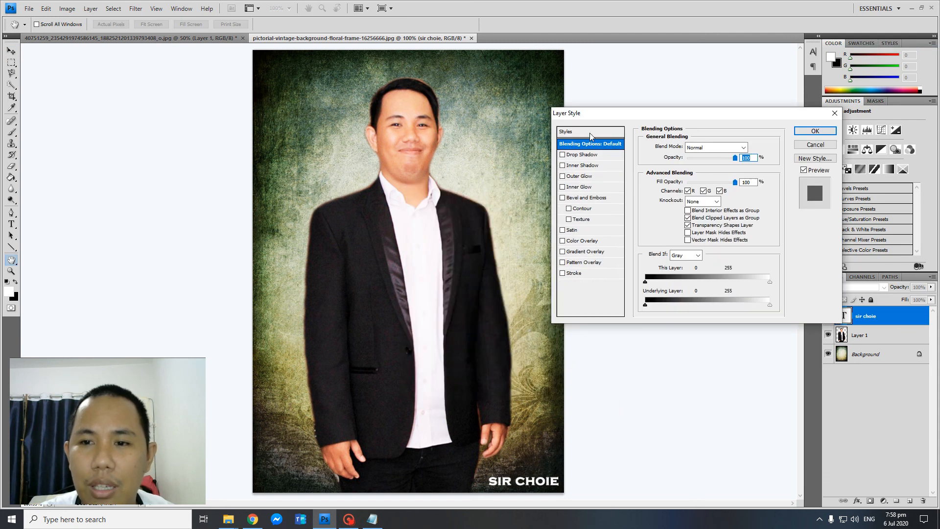
click(574, 273)
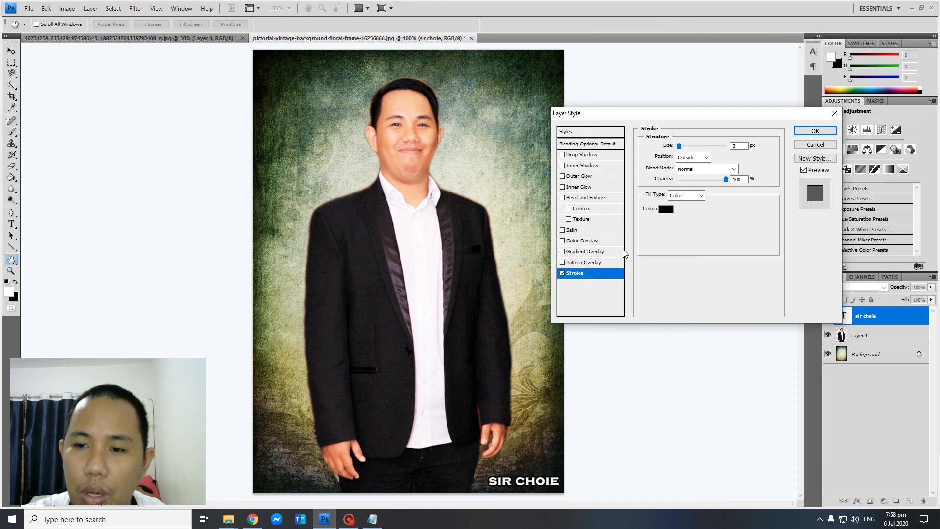
click(682, 147)
mouse_move(682, 149)
mouse_down()
mouse_move(695, 149)
mouse_move(680, 150)
mouse_up()
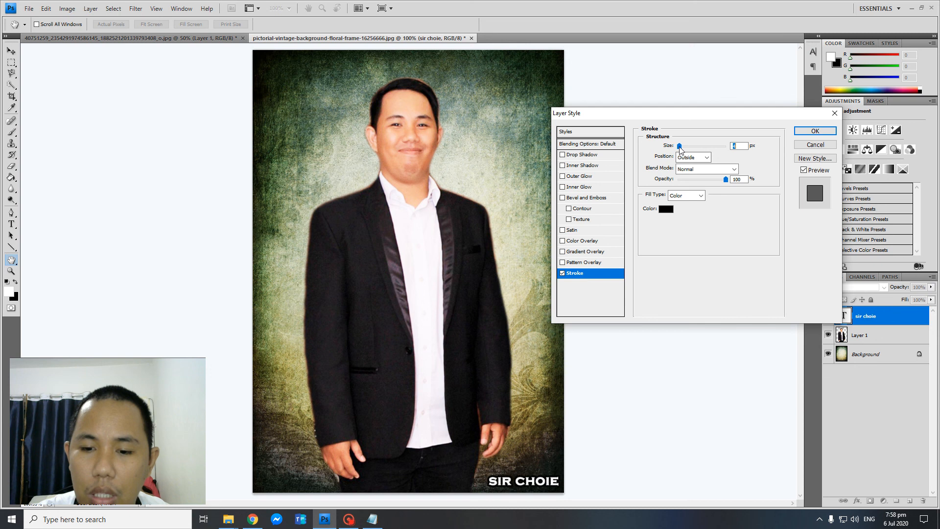
Add a Drop Shadow to the name text, apply the layer style, and shift the text slightly left.
click(564, 155)
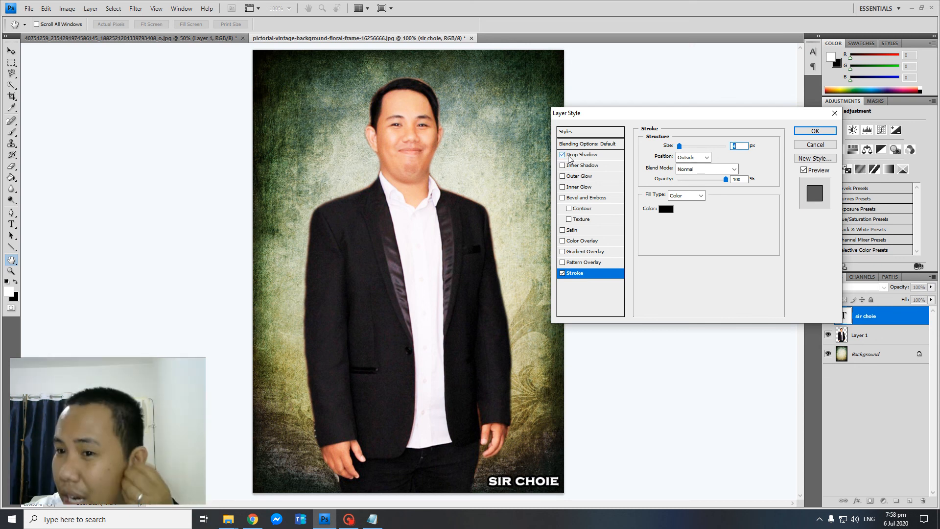
click(814, 131)
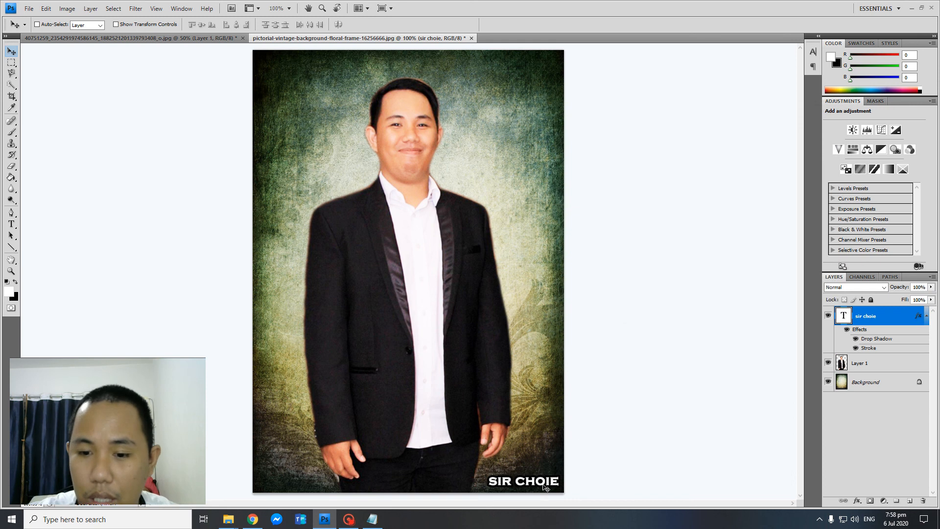
drag(543, 485, 535, 484)
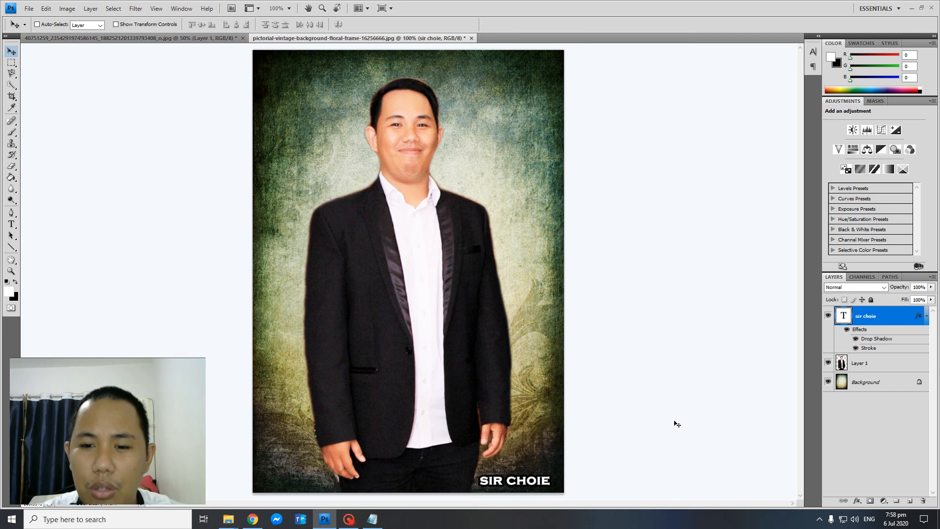
Scale the man on Layer 1 down with Free Transform, apply it, and move him up to the background's centre.
click(865, 366)
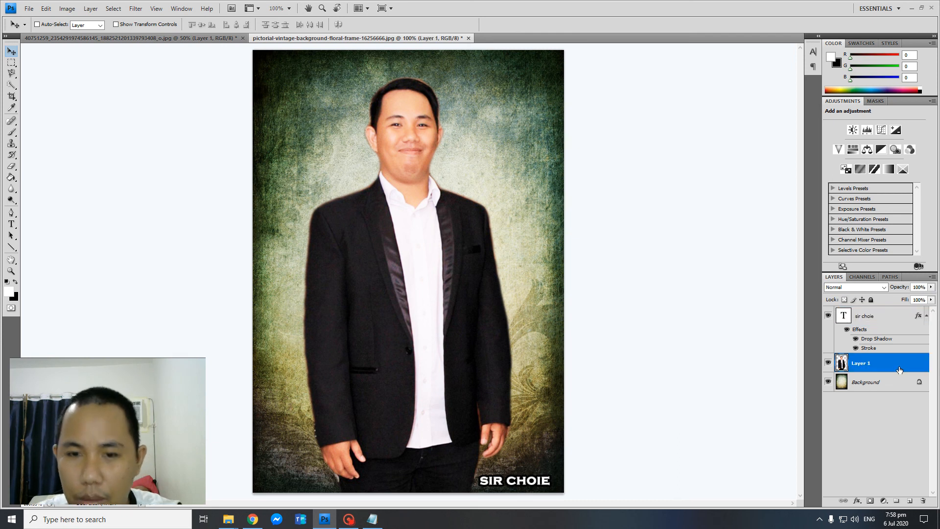
key(ctrl+t)
drag(515, 75, 497, 132)
key(Return)
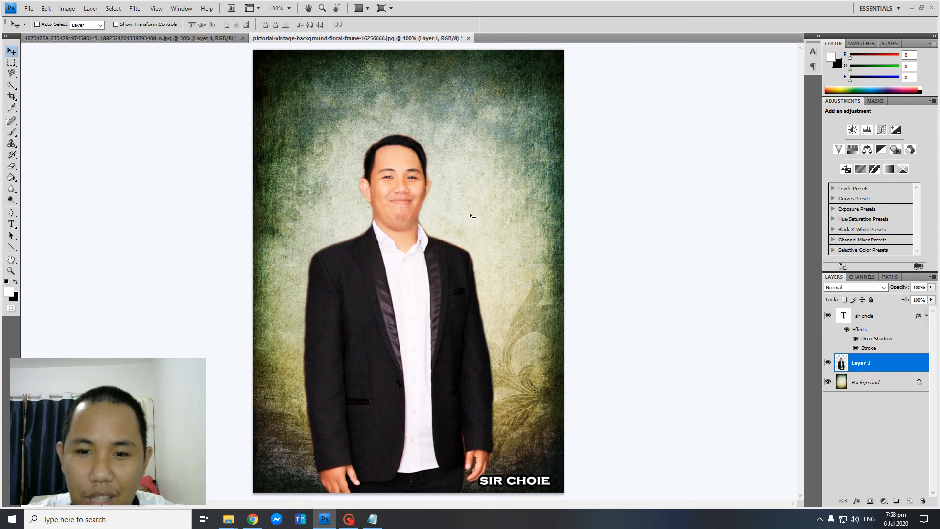
drag(433, 268, 442, 238)
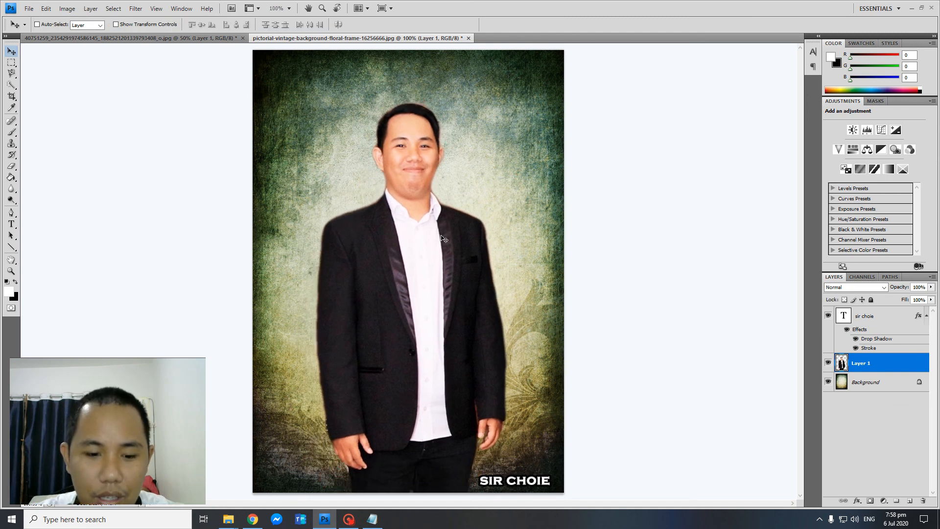
Scale the man on Layer 1 up to 109.4% with Free Transform, centre him on the background, and apply it.
key(ctrl+t)
drag(551, 84, 582, 63)
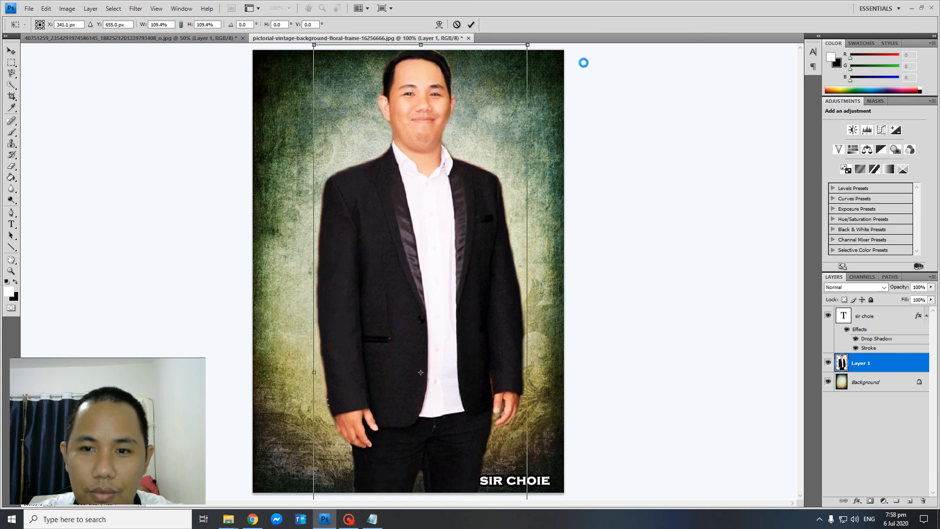
drag(463, 158, 446, 197)
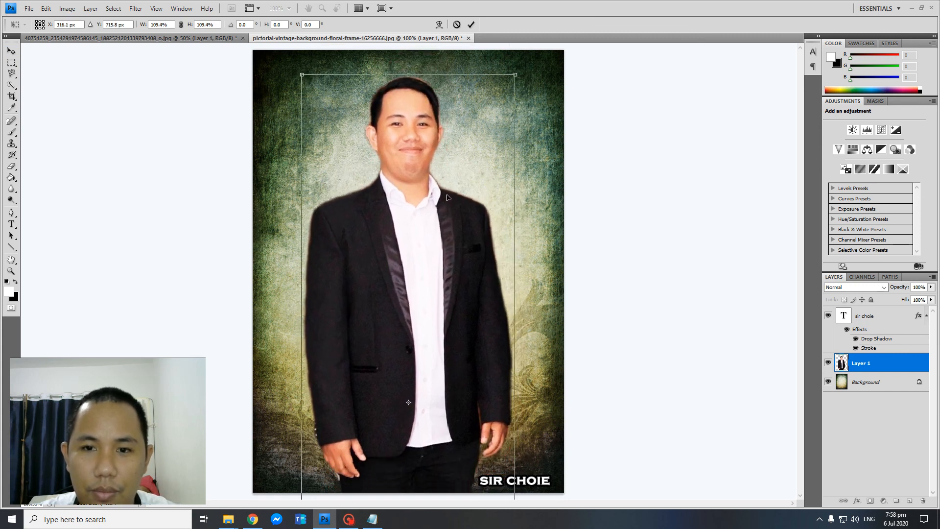
key(Return)
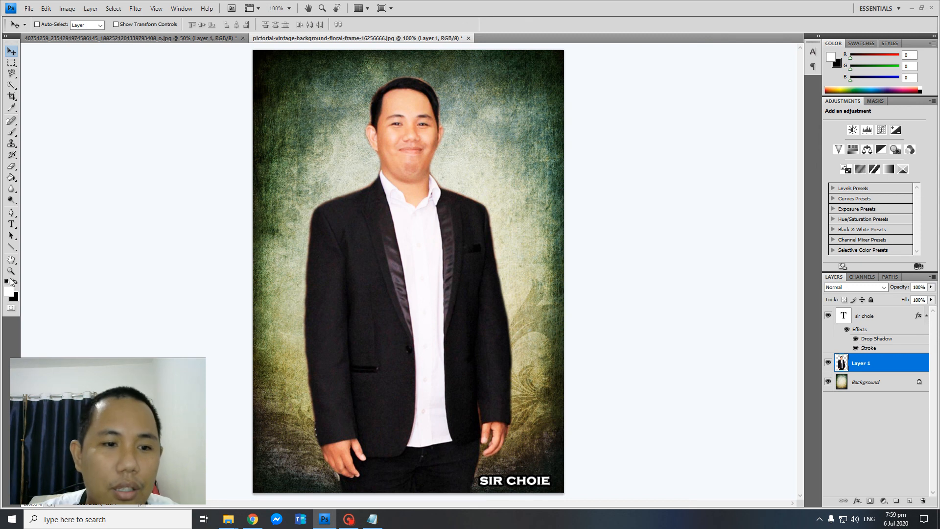
Add a white Copperplate Gothic text layer reading "photoshop tutorial" at 10 pt beside the man's head.
click(11, 235)
click(11, 224)
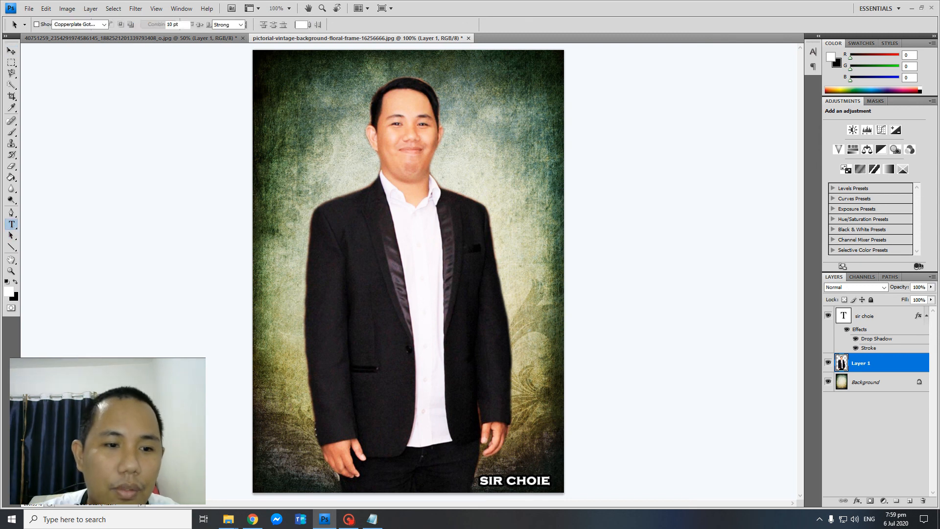
click(284, 164)
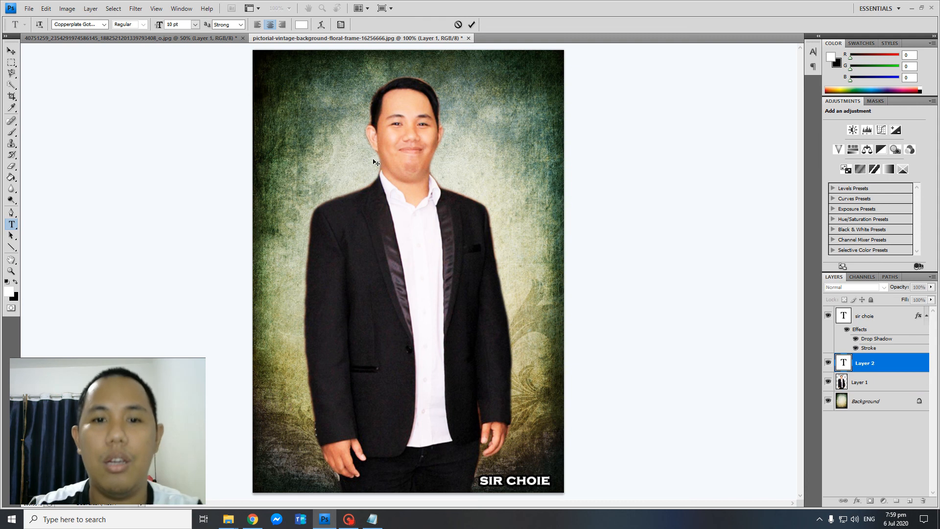
text(pho)
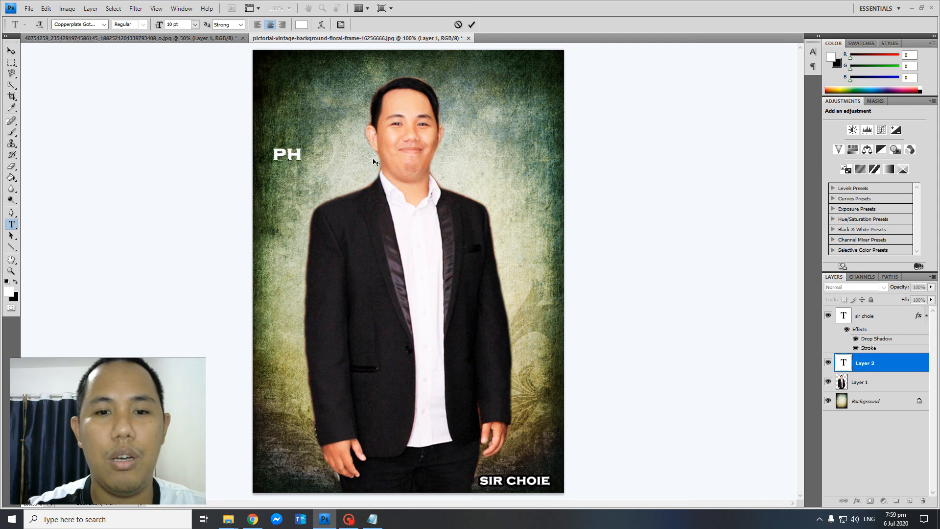
text(toshop)
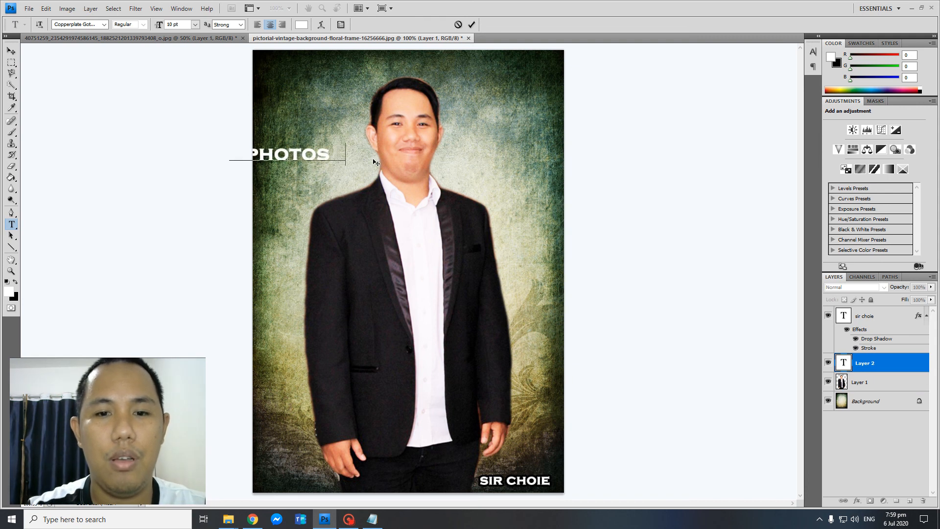
text( activit)
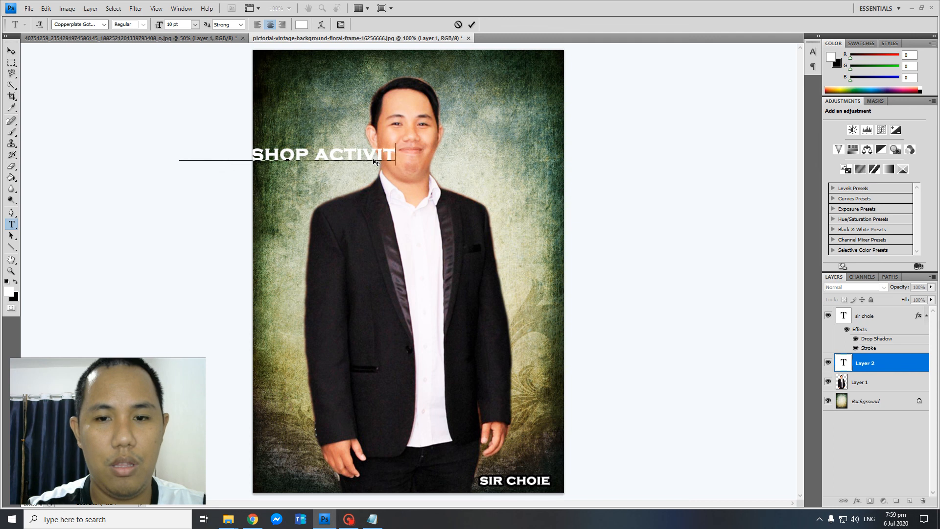
key(BackSpace)
key(BackSpace)
key(BackSpace)
key(BackSpace)
key(BackSpace)
key(BackSpace)
key(BackSpace)
key(BackSpace)
key(BackSpace)
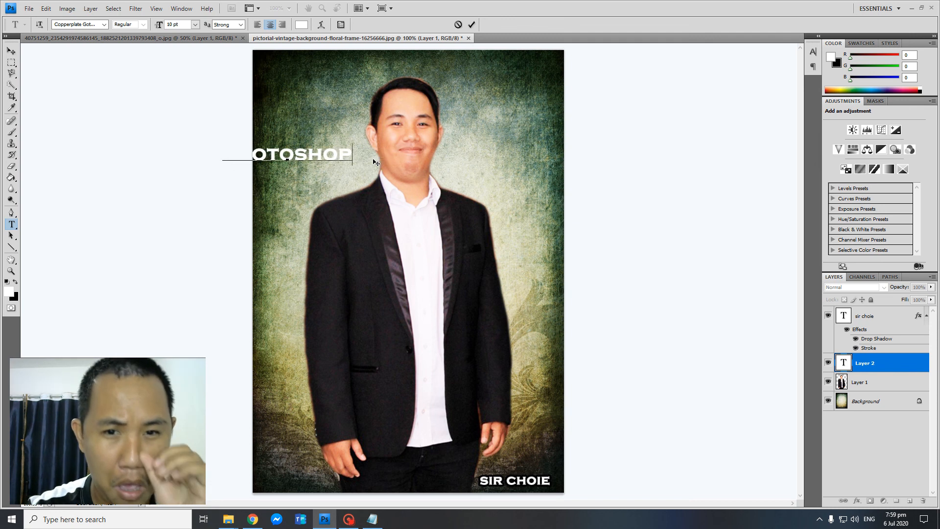
text(p tu)
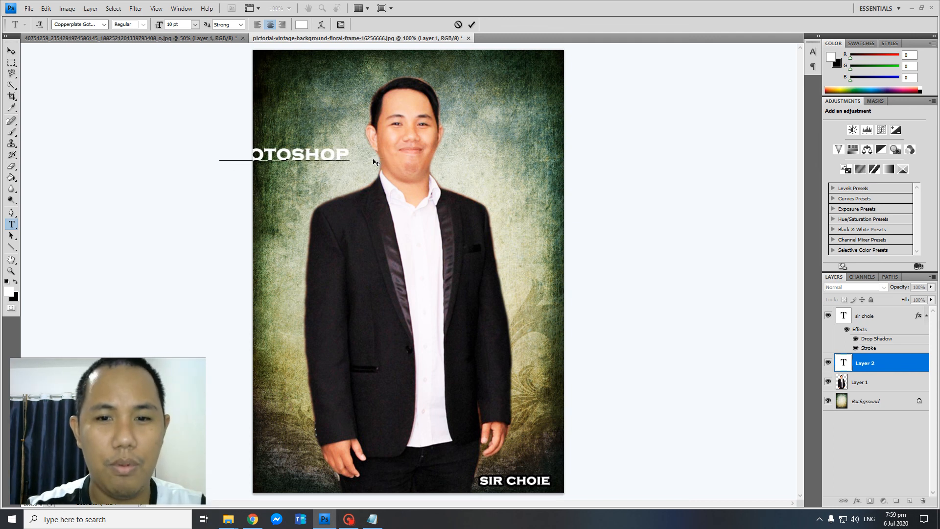
text(torial)
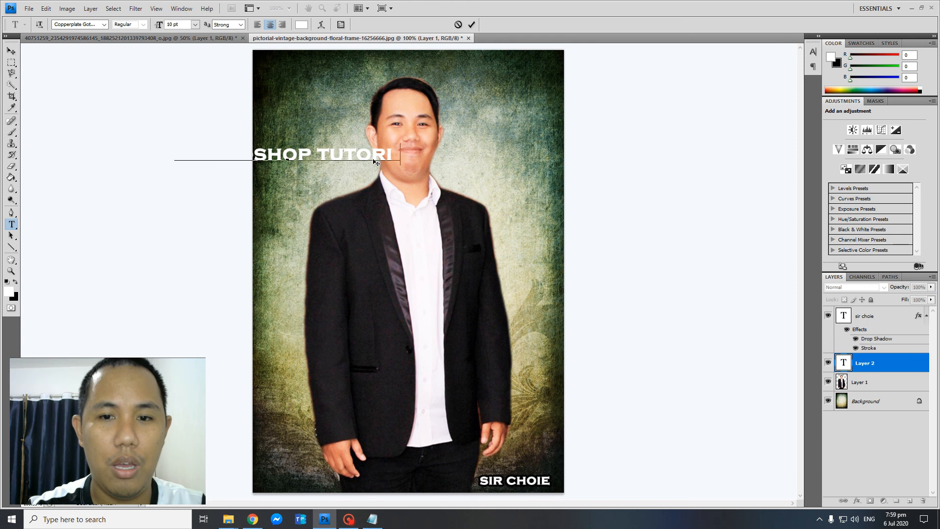
click(11, 51)
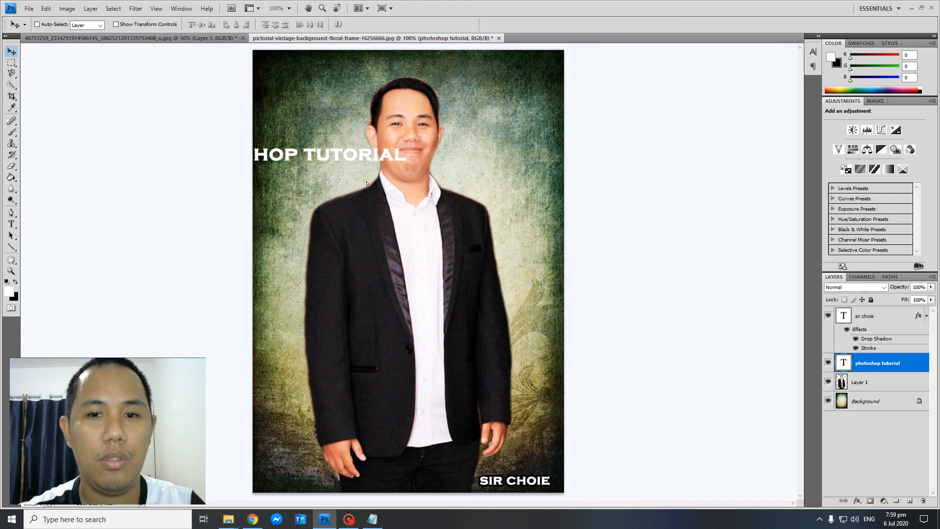
Move the "photoshop tutorial" text to the background's upper-left corner and scale it down to about 6.17 pt.
drag(361, 182, 403, 73)
key(ctrl+t)
key(Return)
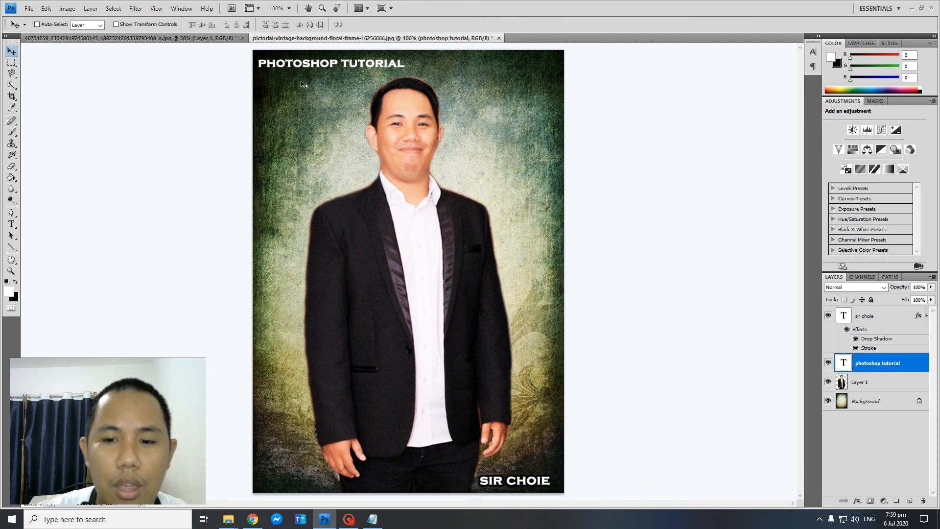
Duplicate the "photoshop tutorial" text just below itself and change the copy's wording to "activity no. 2".
drag(315, 67, 327, 89)
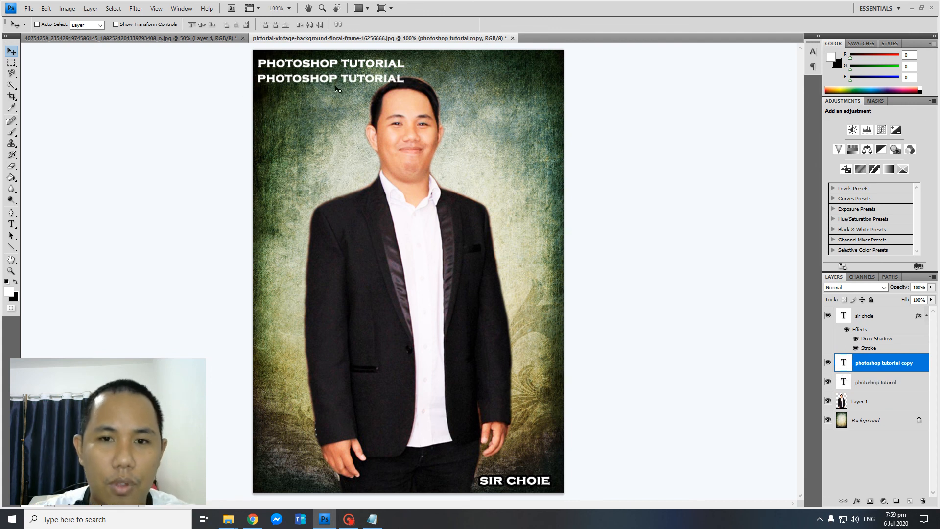
key(ctrl+z)
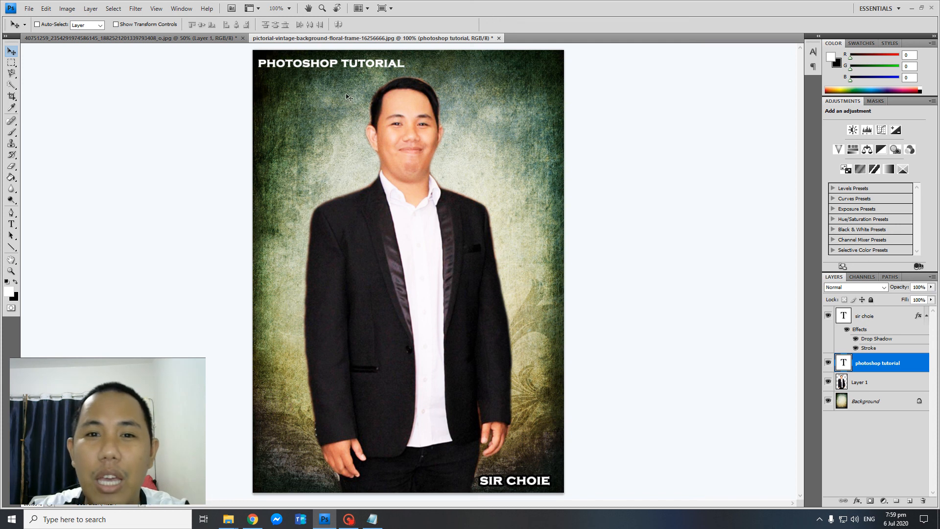
drag(321, 66, 327, 77)
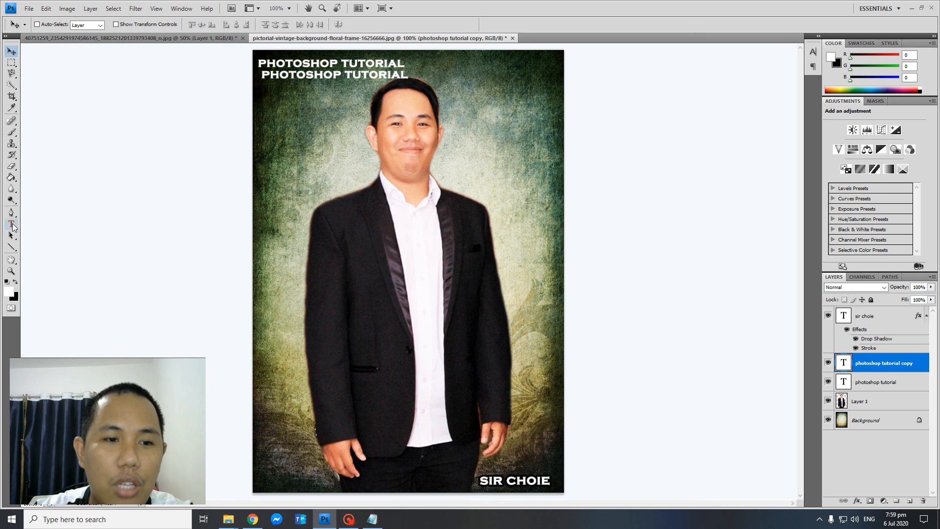
click(13, 225)
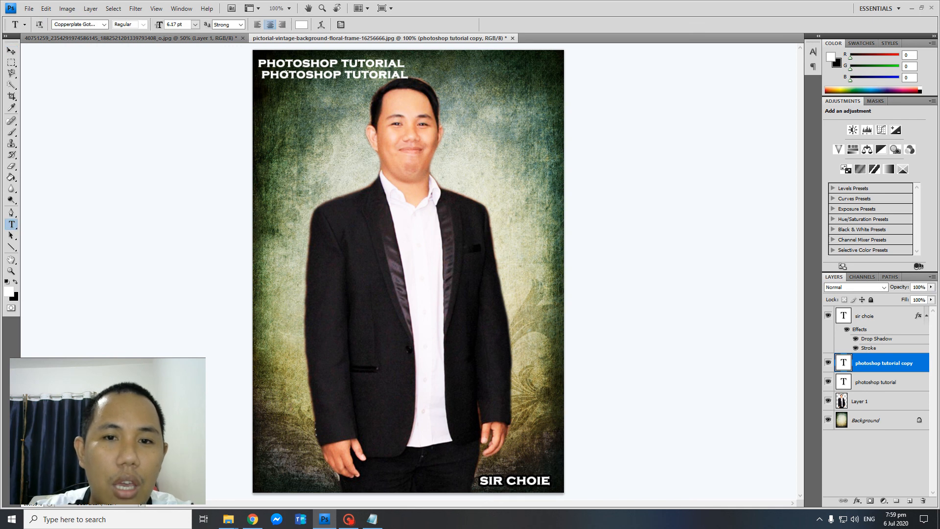
click(308, 76)
key(ctrl+a)
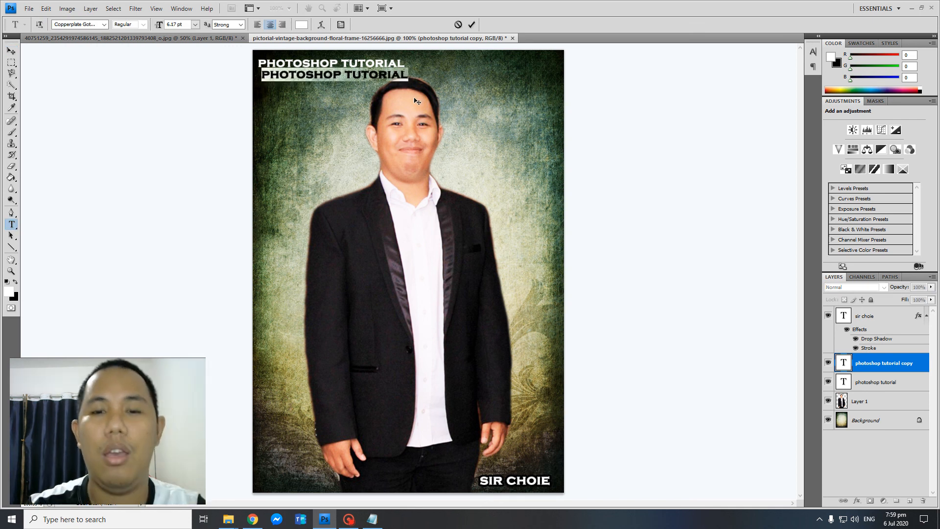
text(activ)
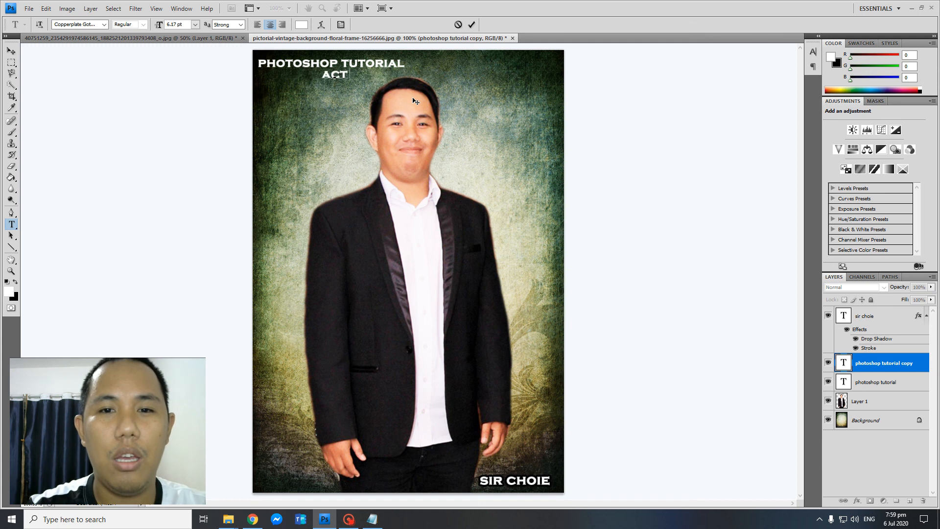
text(ity no.)
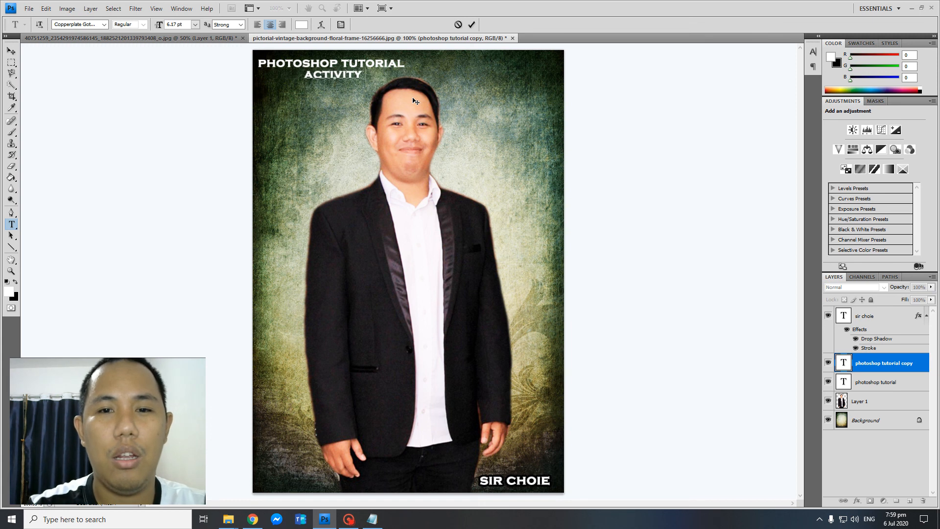
text( 2)
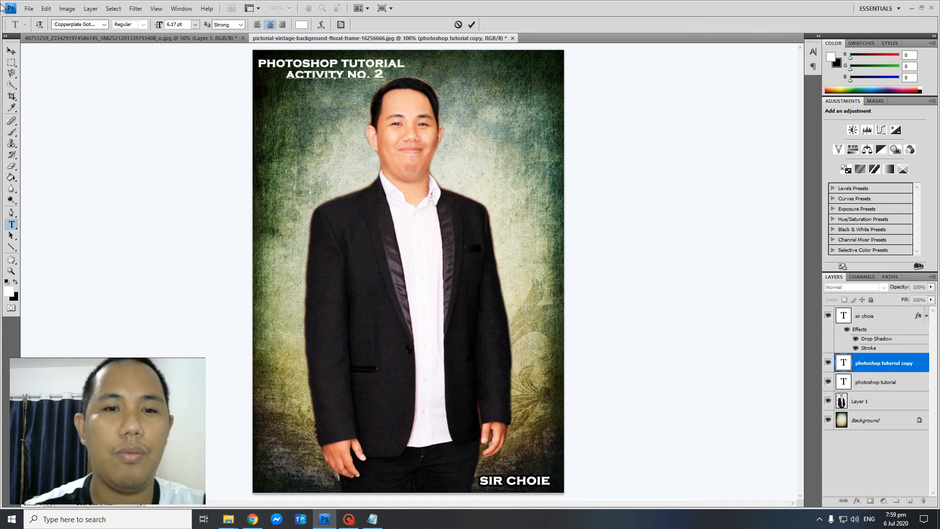
click(11, 51)
Scale the "activity no. 2" text down to about 4.1 pt and place it beneath the title line.
key(ctrl+t)
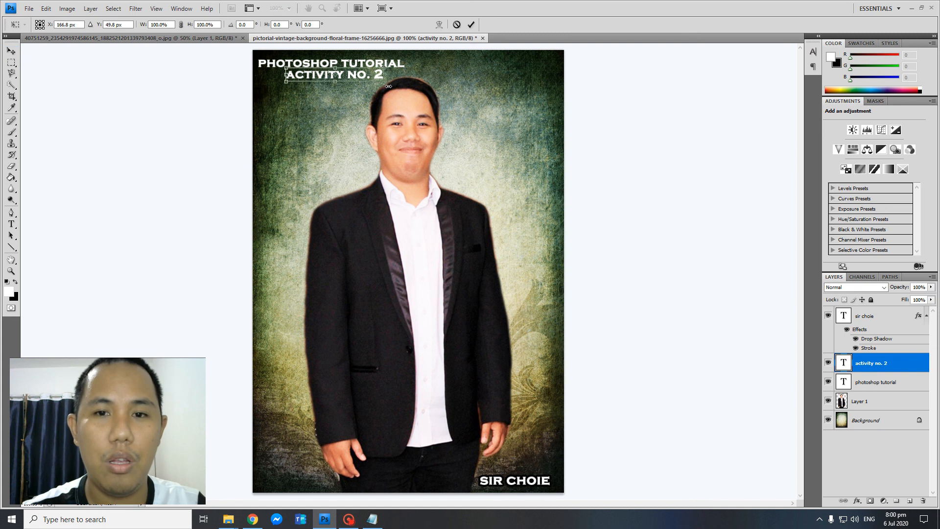
drag(383, 82, 330, 75)
key(Return)
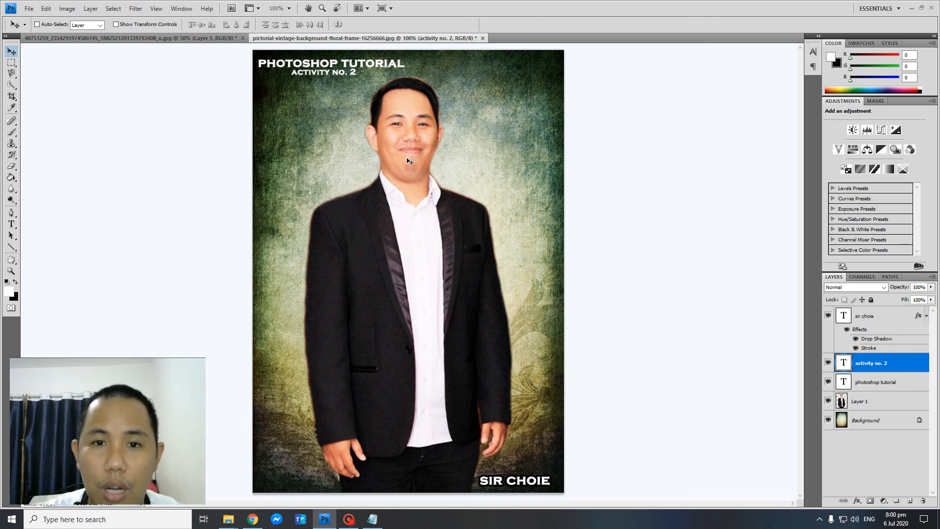
ctrl+click(864, 379)
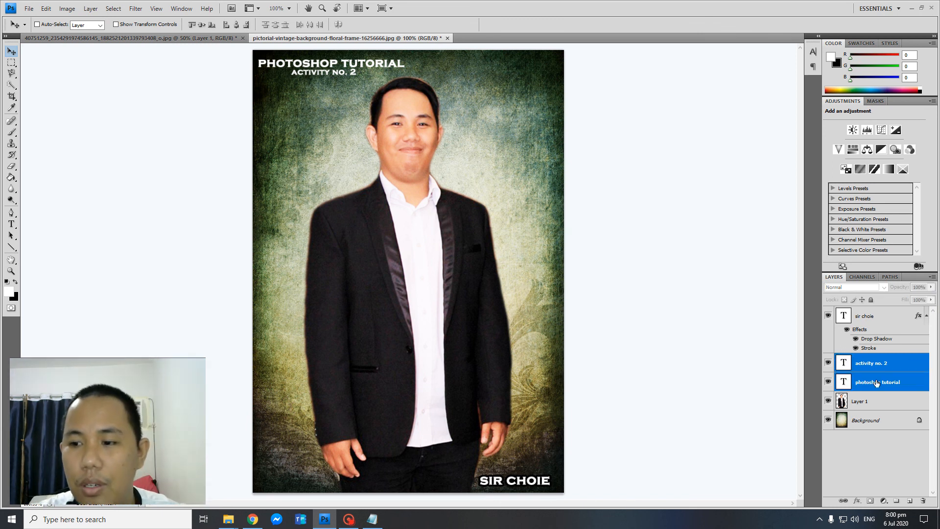
right_click(880, 371)
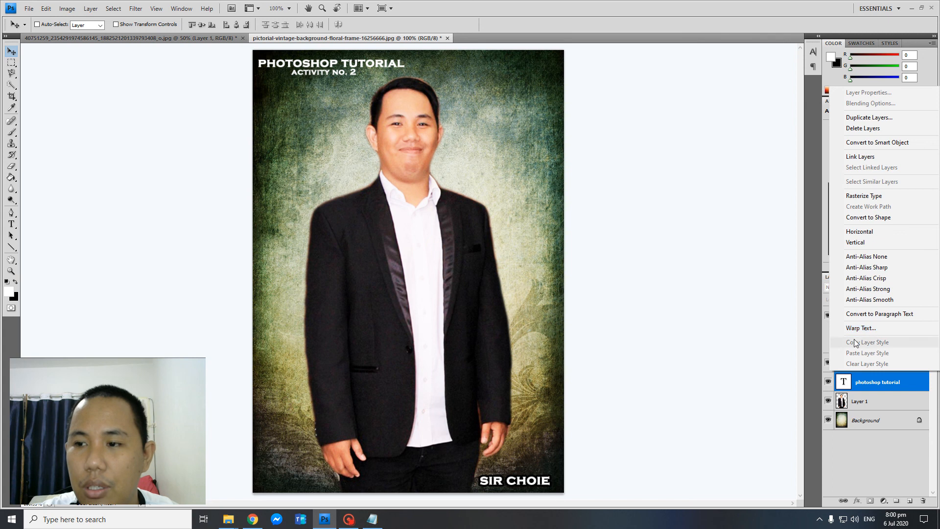
click(701, 305)
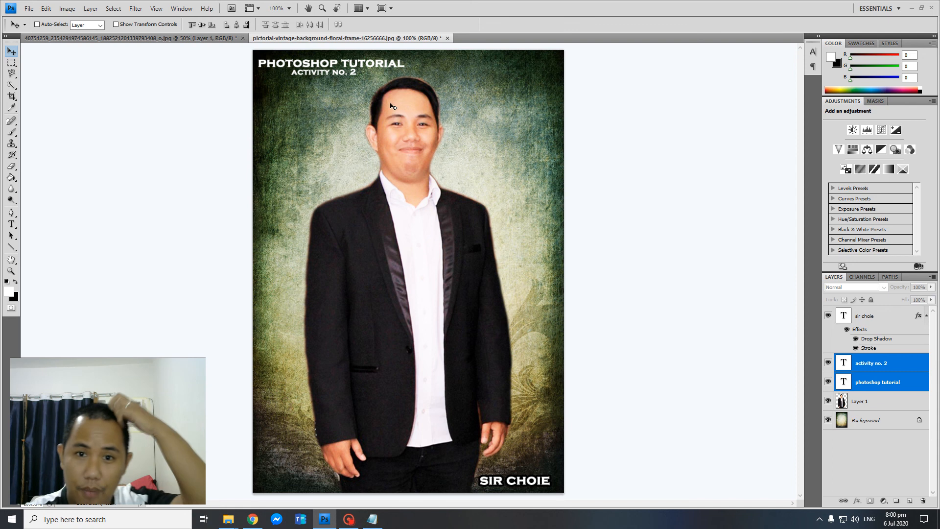
Change the number in the activity text to 3.
click(12, 224)
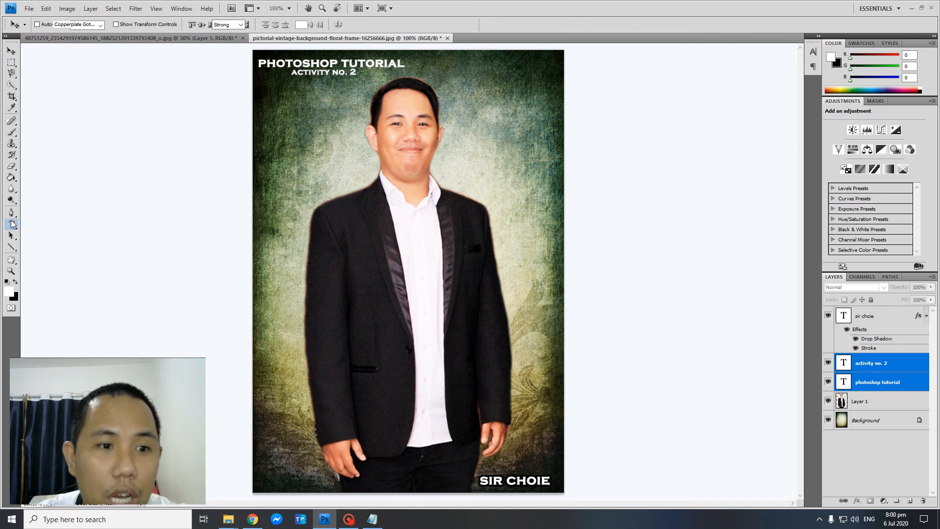
click(355, 74)
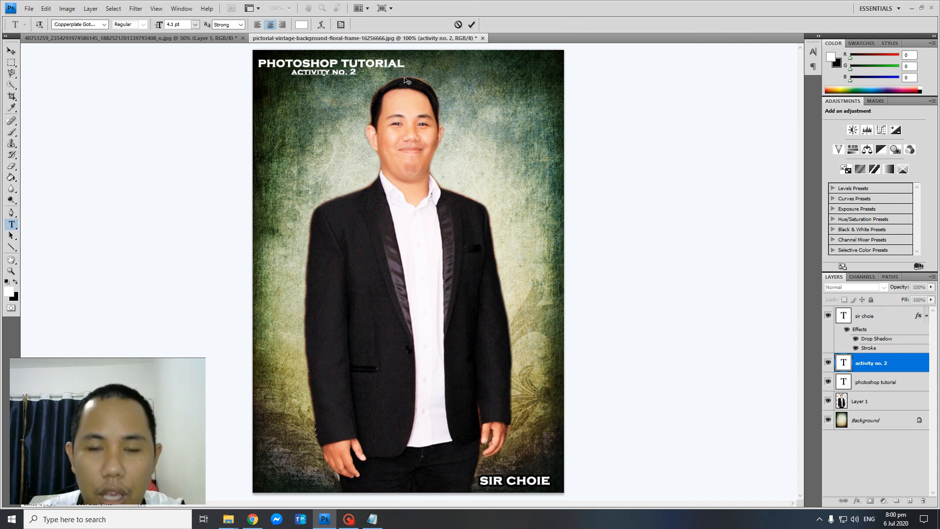
key(BackSpace)
text(3)
click(11, 51)
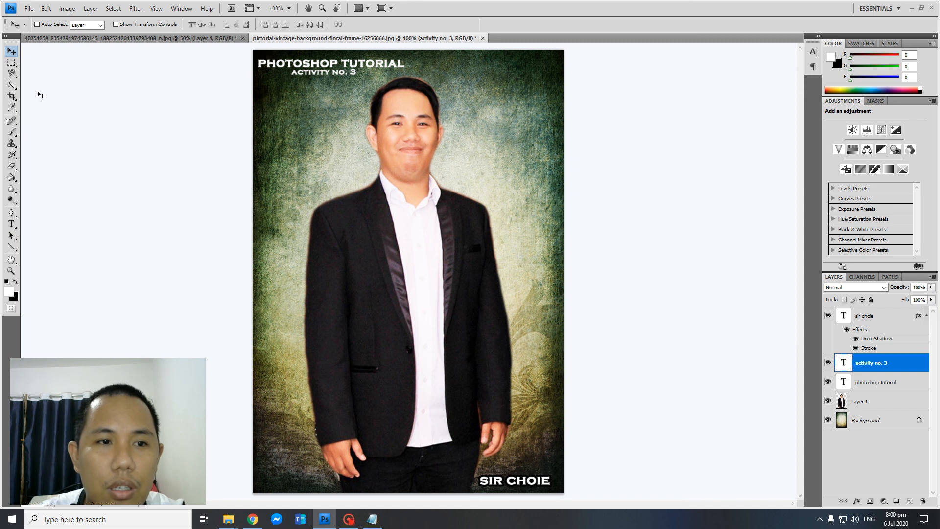
Remove the number from the activity text, leaving only "activity no.".
click(11, 224)
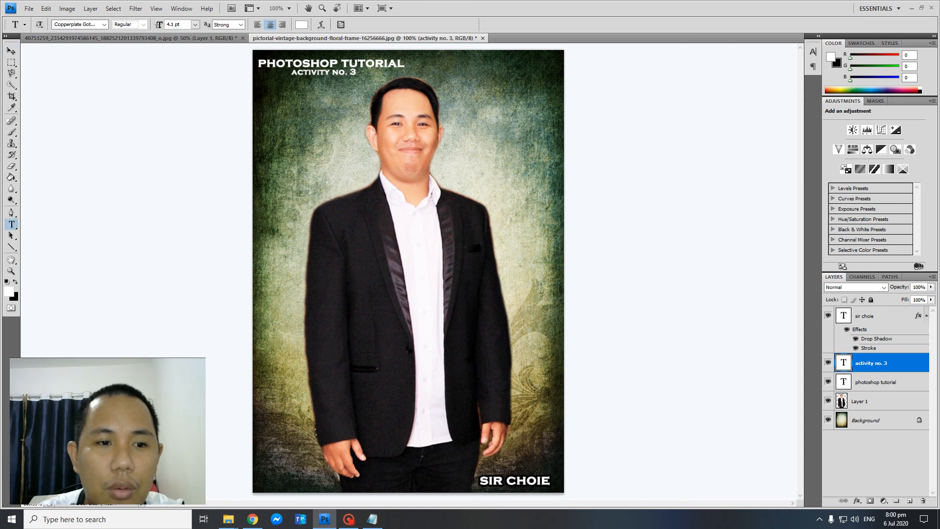
click(359, 72)
key(BackSpace)
key(BackSpace)
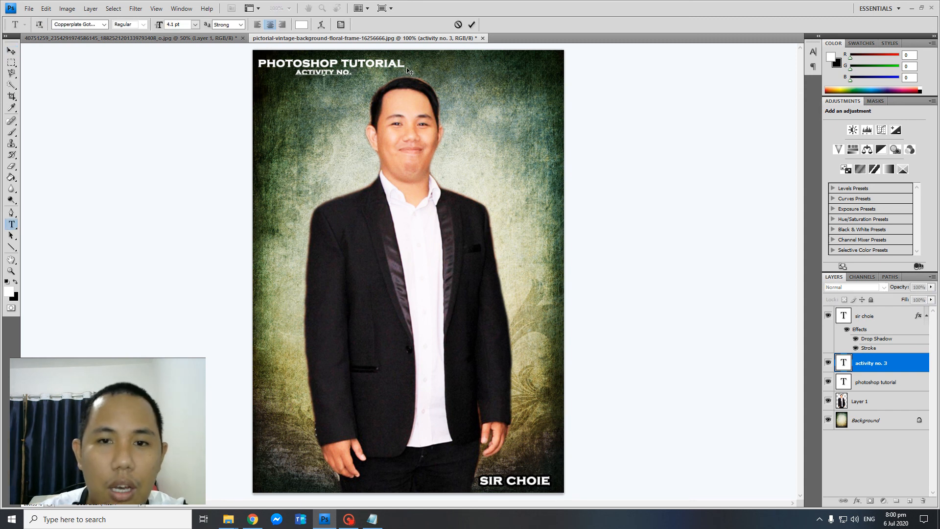
click(11, 51)
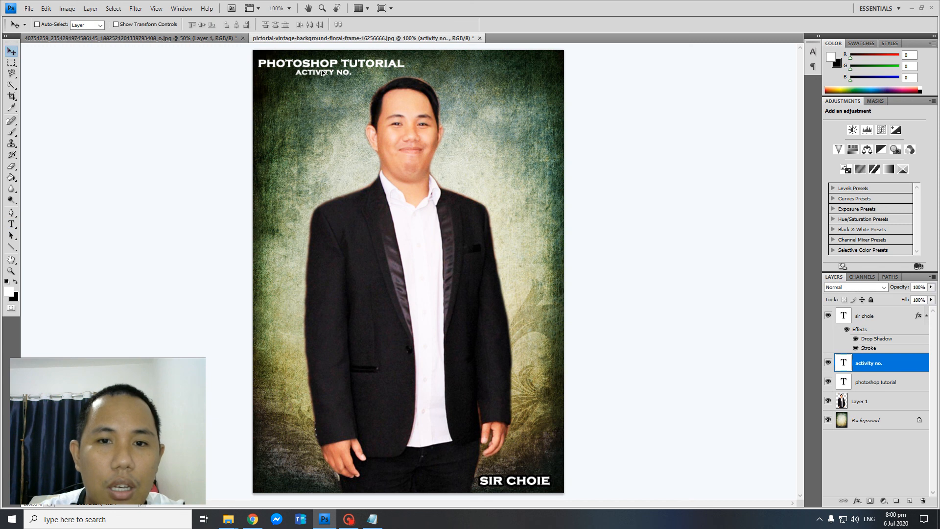
Duplicate the "activity no." text below itself and replace the copy's wording with "3".
drag(324, 73, 326, 94)
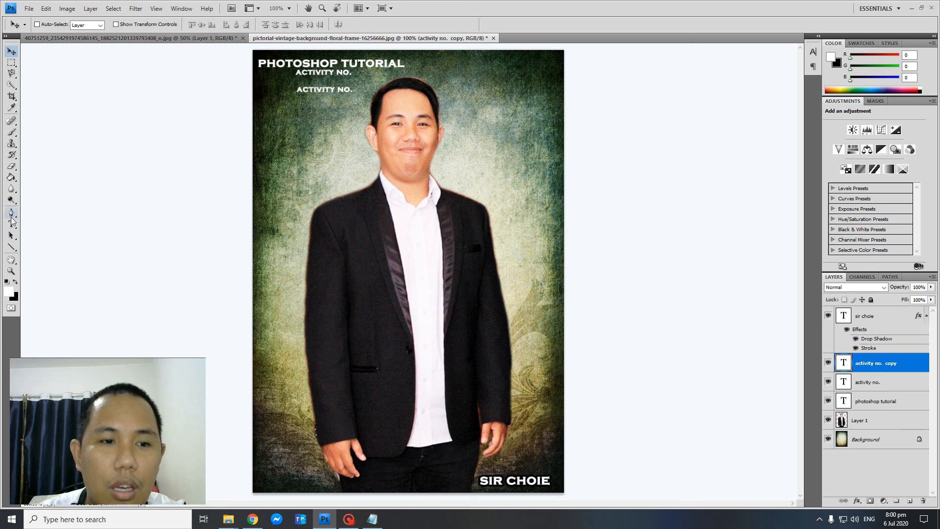
click(11, 224)
click(323, 90)
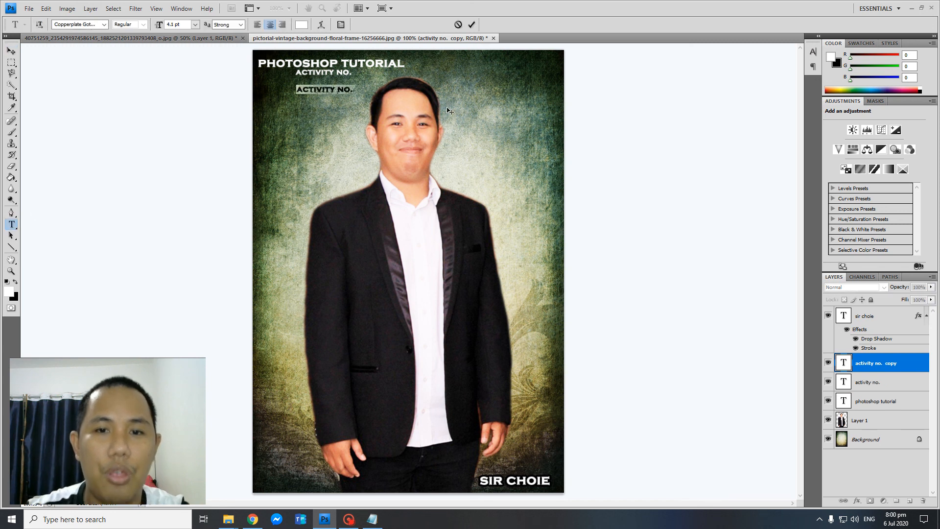
key(ctrl+a)
text(3)
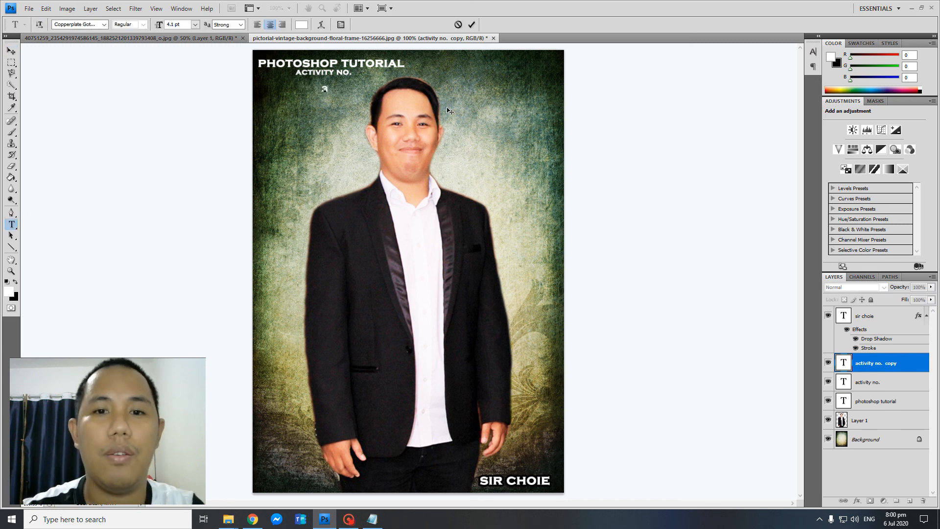
click(11, 51)
Enlarge the "3" text with Free Transform and centre it beneath "activity no.".
key(ctrl+t)
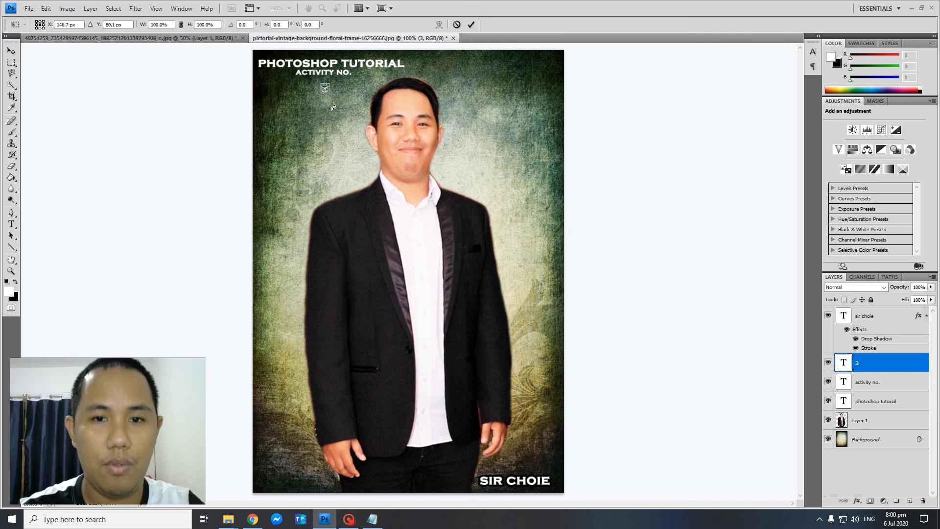
drag(328, 93, 336, 116)
key(Return)
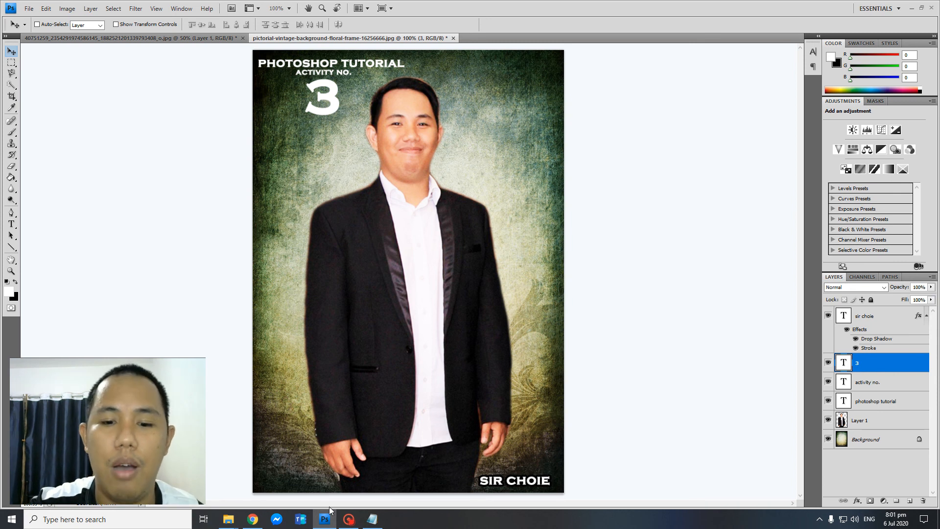
click(352, 525)
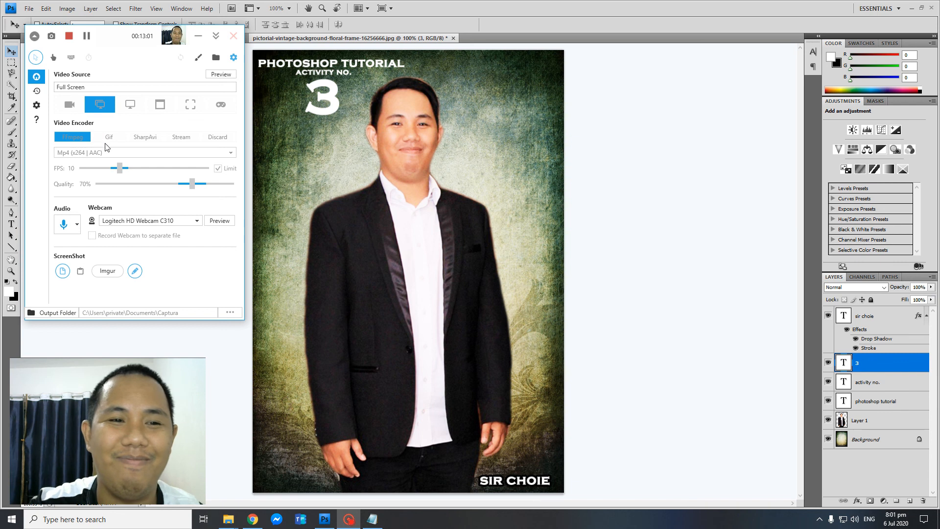